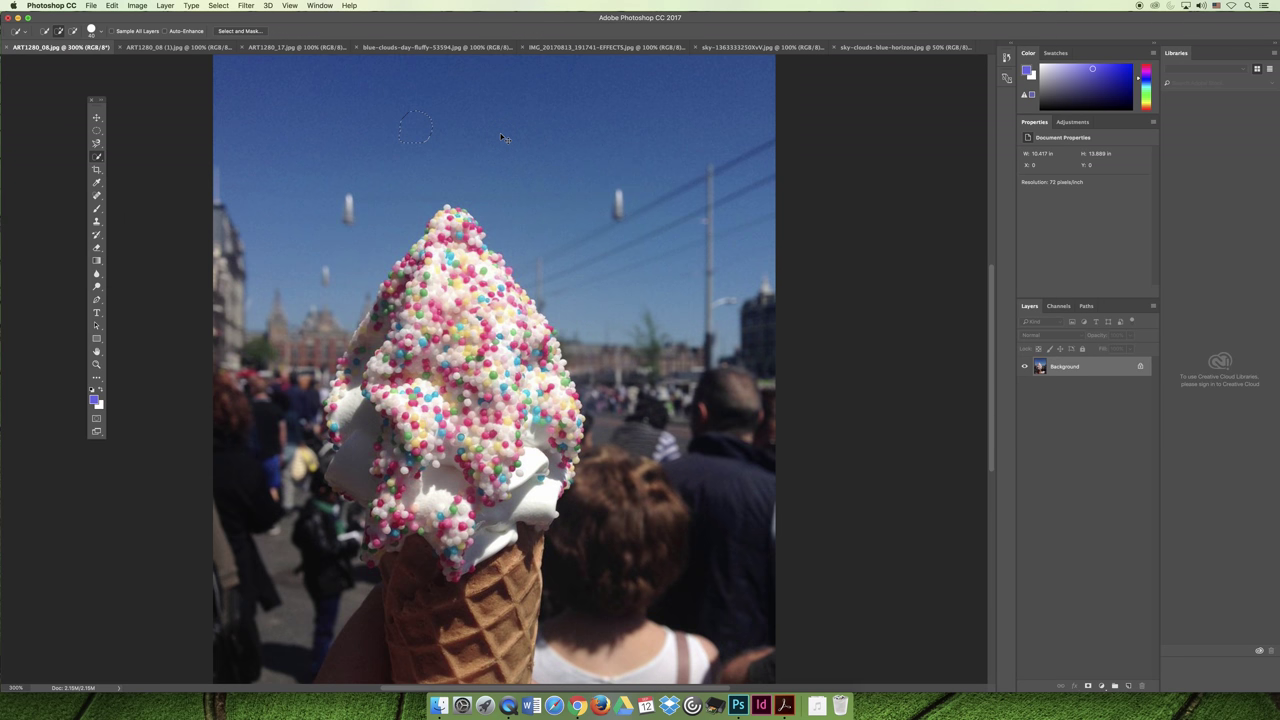
Step: Try selecting the sky with the Quick Selection tool, adding and subtracting the brown-haired head beside the ice cream
{"action": "key", "text": "super+d"}
{"action": "mouse_move", "coordinate": [420, 107]}
{"action": "left_mouse_down"}
{"action": "mouse_move", "coordinate": [457, 109]}
{"action": "mouse_move", "coordinate": [481, 137]}
{"action": "mouse_move", "coordinate": [510, 143]}
{"action": "mouse_move", "coordinate": [555, 140]}
{"action": "mouse_move", "coordinate": [603, 113]}
{"action": "left_mouse_up"}
{"action": "key", "text": "super+d"}
{"action": "mouse_move", "coordinate": [433, 114]}
{"action": "left_mouse_down"}
{"action": "mouse_move", "coordinate": [507, 115]}
{"action": "mouse_move", "coordinate": [615, 148]}
{"action": "left_mouse_up"}
{"action": "mouse_move", "coordinate": [643, 510]}
{"action": "left_mouse_down"}
{"action": "mouse_move", "coordinate": [668, 530]}
{"action": "mouse_move", "coordinate": [639, 578]}
{"action": "mouse_move", "coordinate": [638, 528]}
{"action": "left_mouse_up"}
{"action": "left_click", "coordinate": [633, 518], "text": "alt"}
{"action": "key", "text": "super+d"}
Step: Try filling the quick-selected sky with the white background colour, and clear the selection
{"action": "mouse_move", "coordinate": [366, 104]}
{"action": "left_mouse_down"}
{"action": "mouse_move", "coordinate": [548, 155]}
{"action": "mouse_move", "coordinate": [582, 134]}
{"action": "left_mouse_up"}
{"action": "key", "text": "super+BackSpace"}
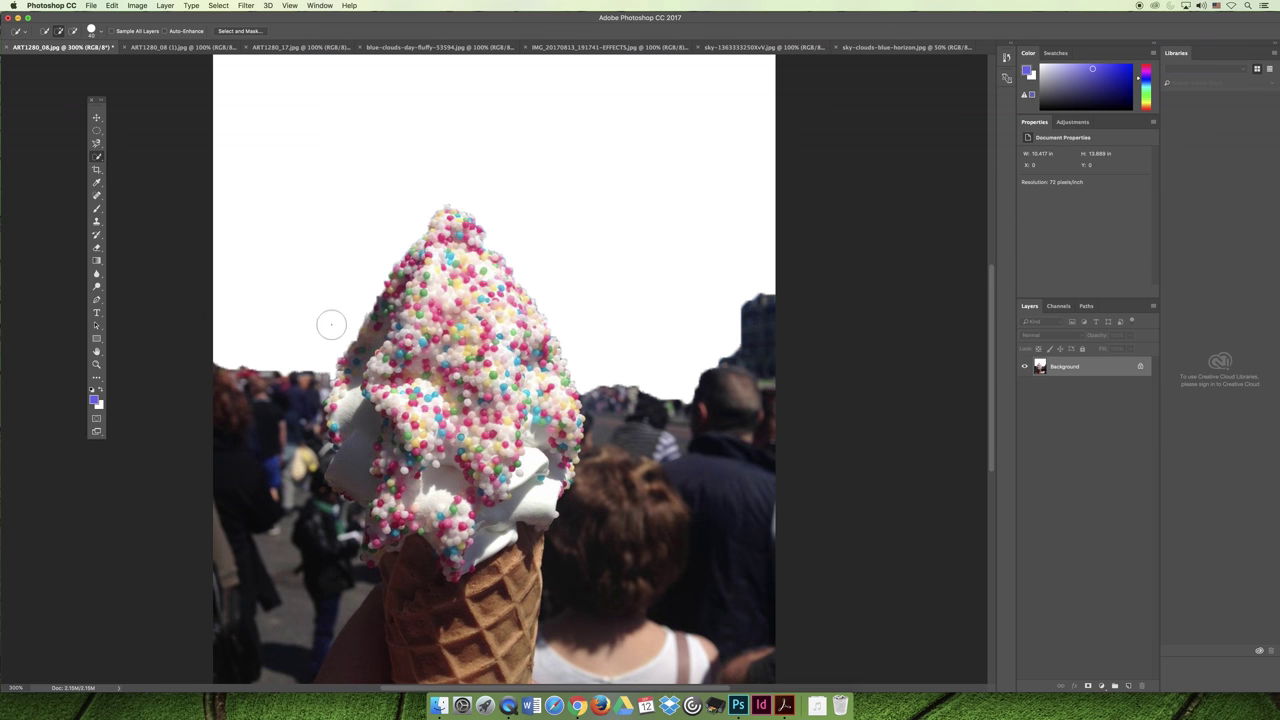
{"action": "key", "text": "super+z"}
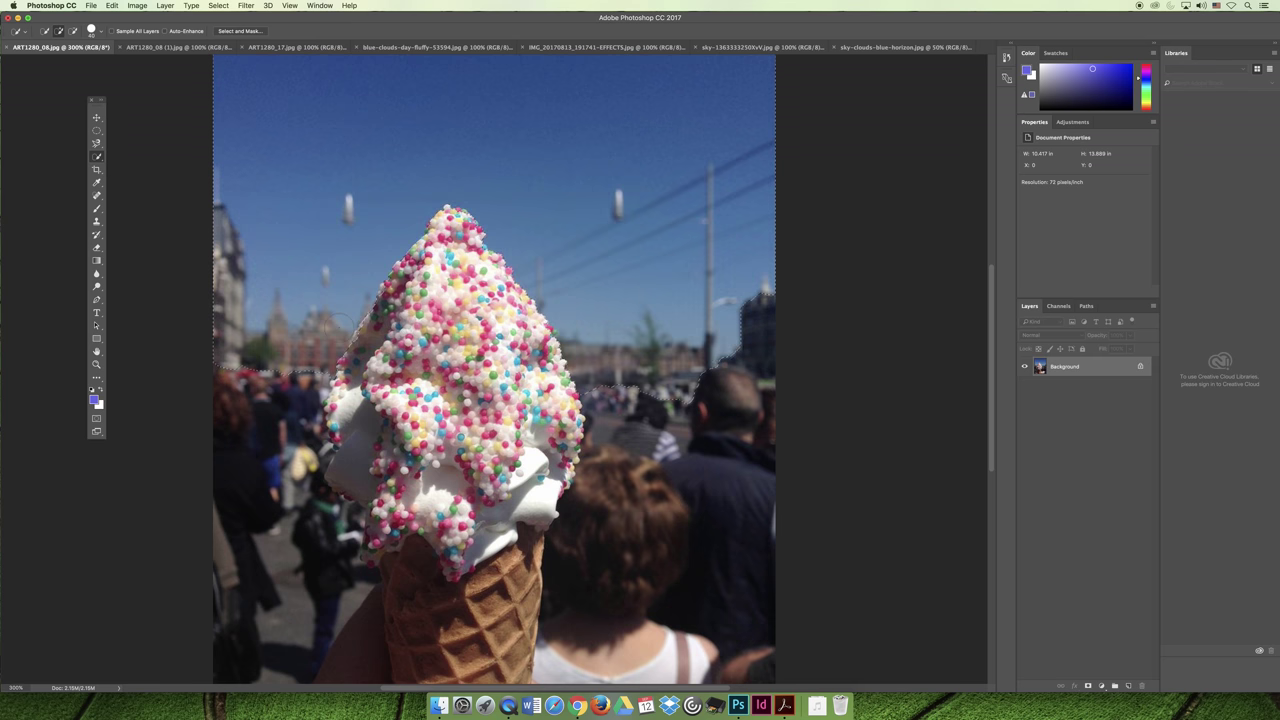
{"action": "key", "text": "super+d"}
Step: Select the sprinkled ice cream and its white swirls with the Quick Selection tool
{"action": "left_click_drag", "start_coordinate": [401, 392], "coordinate": [413, 430]}
{"action": "left_click", "coordinate": [452, 222]}
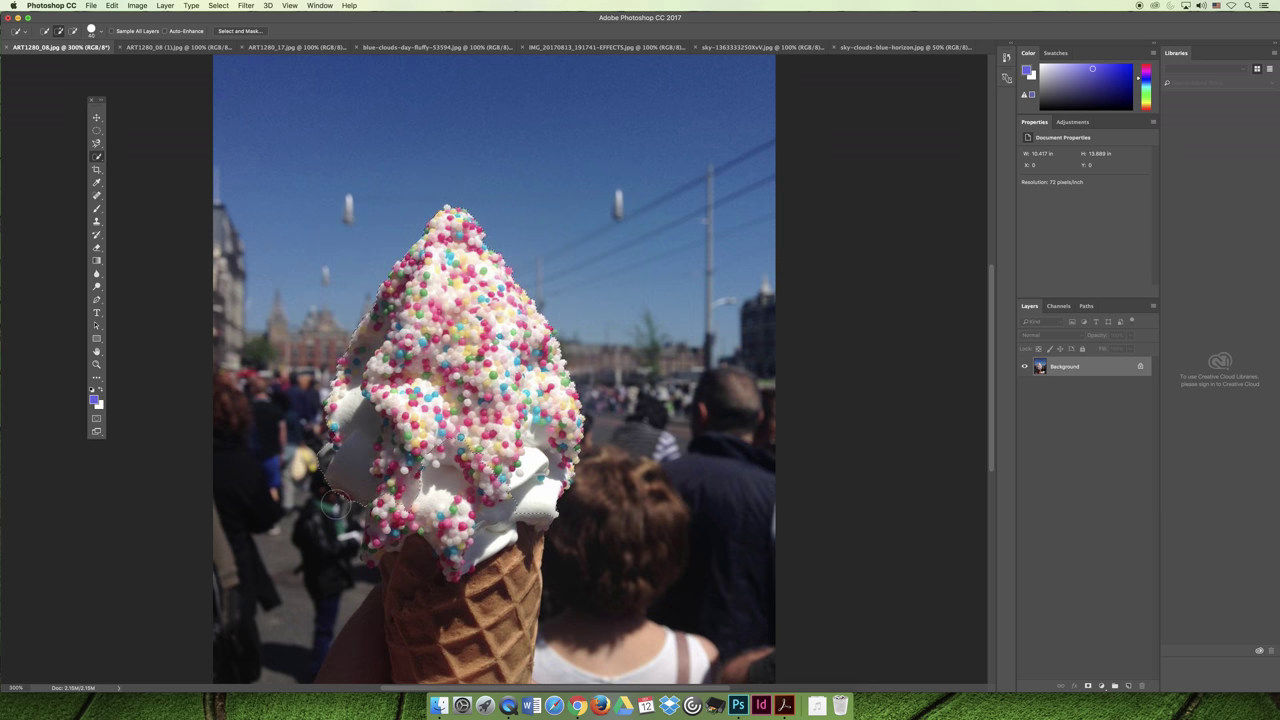
{"action": "key", "text": "super+equal"}
{"action": "key", "text": "super+equal"}
{"action": "key", "text": "super+equal"}
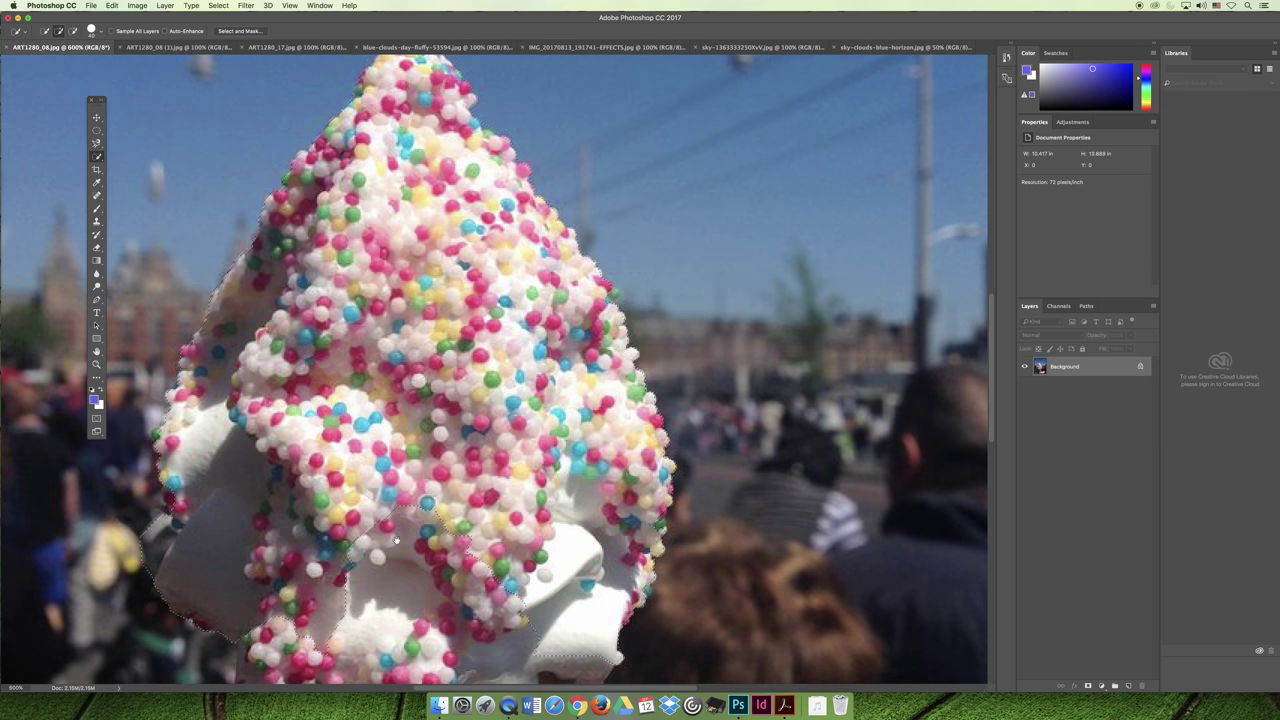
{"action": "scroll", "coordinate": [245, 590], "scroll_direction": "down", "scroll_amount": 5}
{"action": "scroll", "coordinate": [245, 590], "scroll_direction": "left", "scroll_amount": 2}
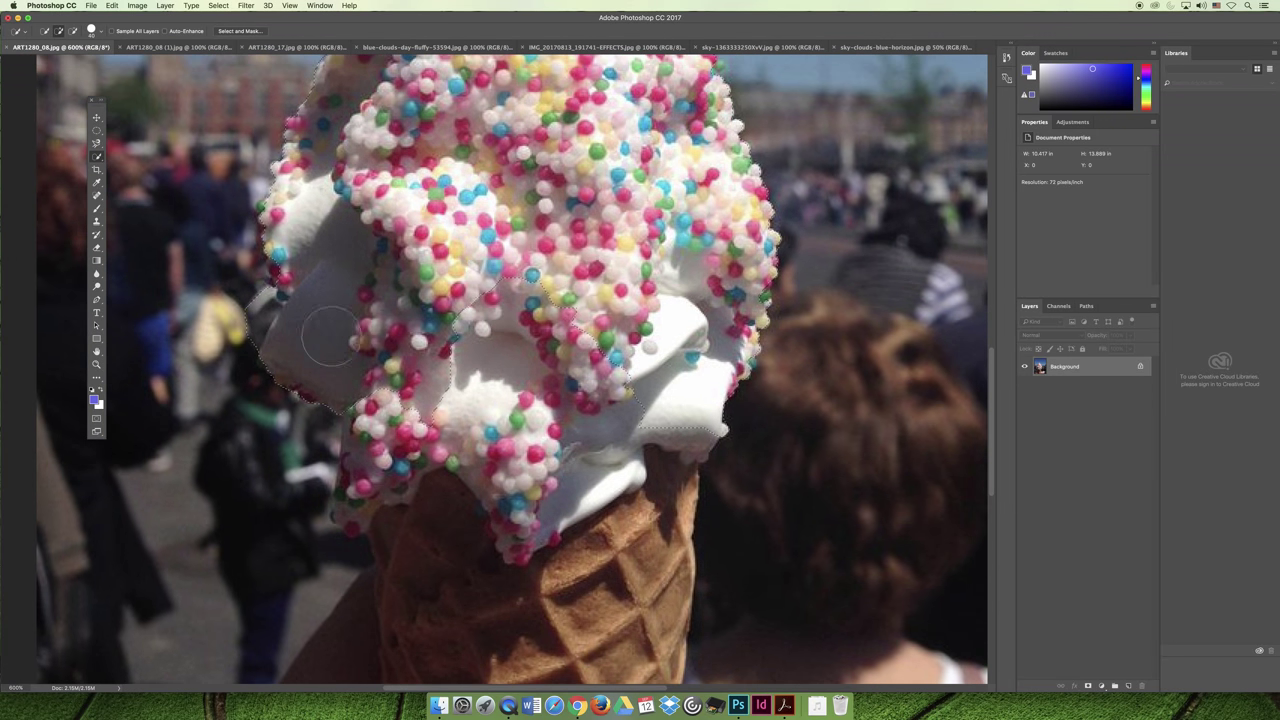
{"action": "left_click_drag", "start_coordinate": [586, 335], "coordinate": [537, 342]}
{"action": "mouse_move", "coordinate": [654, 300]}
{"action": "left_mouse_down"}
{"action": "mouse_move", "coordinate": [683, 330]}
{"action": "mouse_move", "coordinate": [672, 396]}
{"action": "mouse_move", "coordinate": [683, 411]}
{"action": "mouse_move", "coordinate": [575, 447]}
{"action": "left_mouse_up"}
Step: Add the waffle cone and the hand holding it to the ice cream selection
{"action": "mouse_move", "coordinate": [535, 555]}
{"action": "left_mouse_down"}
{"action": "mouse_move", "coordinate": [470, 410]}
{"action": "mouse_move", "coordinate": [428, 512]}
{"action": "left_mouse_up"}
{"action": "left_click_drag", "start_coordinate": [402, 580], "coordinate": [432, 605]}
{"action": "left_click", "coordinate": [360, 510]}
{"action": "left_click_drag", "start_coordinate": [523, 592], "coordinate": [485, 186]}
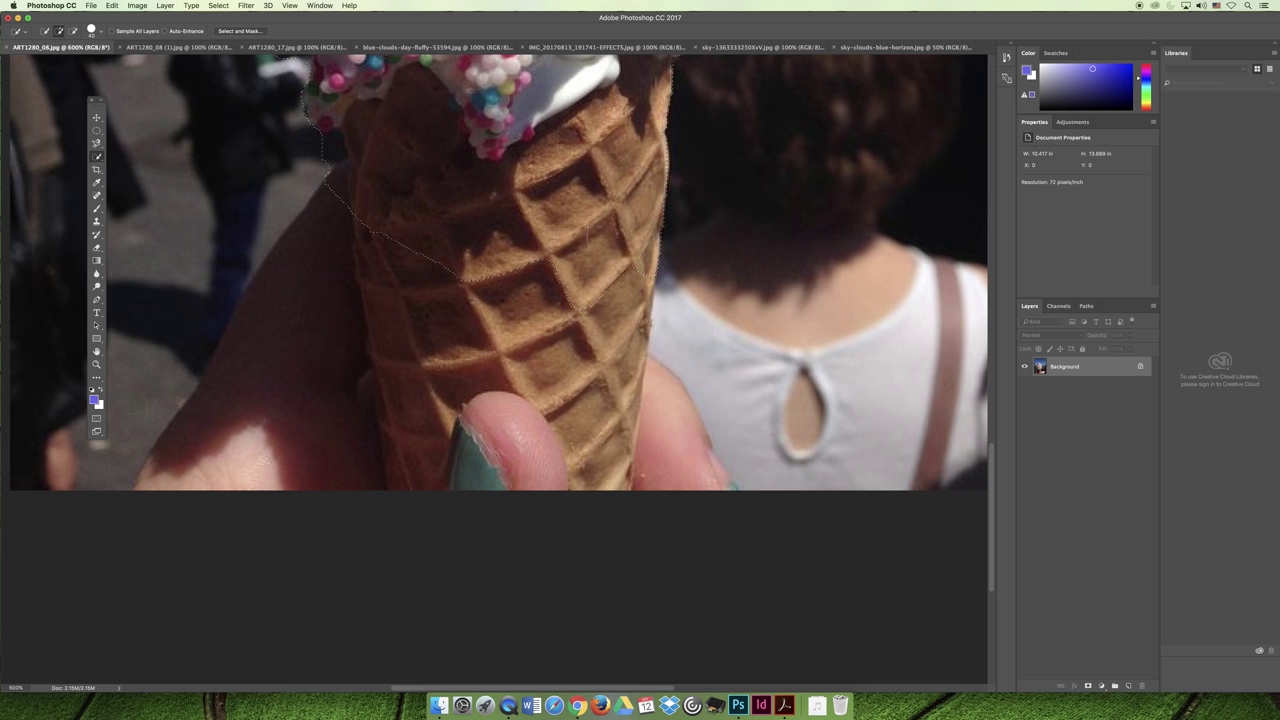
{"action": "left_click", "coordinate": [690, 430]}
{"action": "left_click", "coordinate": [705, 496]}
{"action": "key", "text": "super+z"}
{"action": "left_click", "coordinate": [455, 430]}
Step: Subtract the stray background beside the lowest sprinkles, above the hand, from the selection using a smaller brush
{"action": "scroll", "coordinate": [431, 236], "scroll_direction": "up", "scroll_amount": 10}
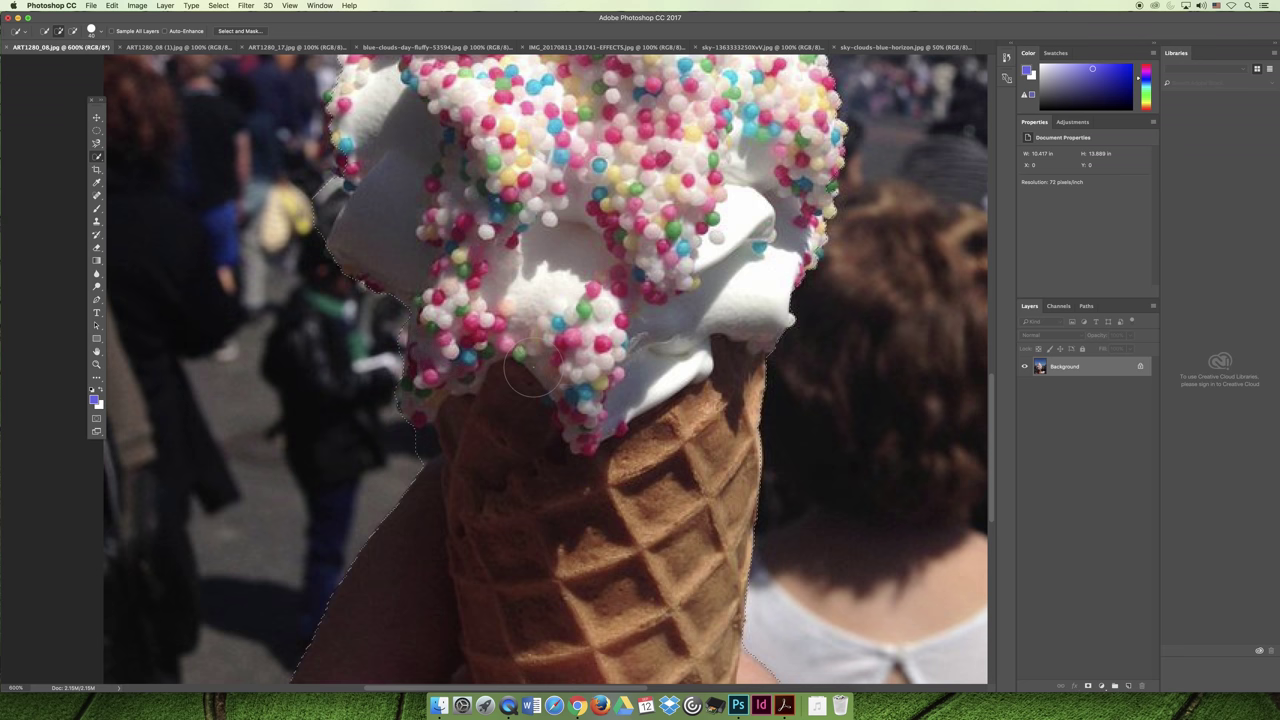
{"action": "key", "text": "alt"}
{"action": "left_click", "coordinate": [388, 338], "text": "alt"}
{"action": "key", "text": "bracketright"}
{"action": "key", "text": "bracketright"}
{"action": "key", "text": "bracketright"}
{"action": "key", "text": "bracketright"}
{"action": "key", "text": "bracketright"}
{"action": "key", "text": "bracketright"}
{"action": "key", "text": "bracketright"}
{"action": "key", "text": "bracketleft"}
{"action": "key", "text": "bracketleft"}
{"action": "key", "text": "bracketleft"}
{"action": "key", "text": "bracketleft"}
{"action": "key", "text": "bracketleft"}
{"action": "key", "text": "bracketleft"}
{"action": "key", "text": "bracketleft"}
{"action": "key", "text": "bracketleft"}
{"action": "key", "text": "bracketleft"}
{"action": "key", "text": "bracketleft"}
{"action": "key", "text": "alt"}
{"action": "left_click_drag", "start_coordinate": [420, 440], "coordinate": [420, 458]}
{"action": "key", "text": "["}
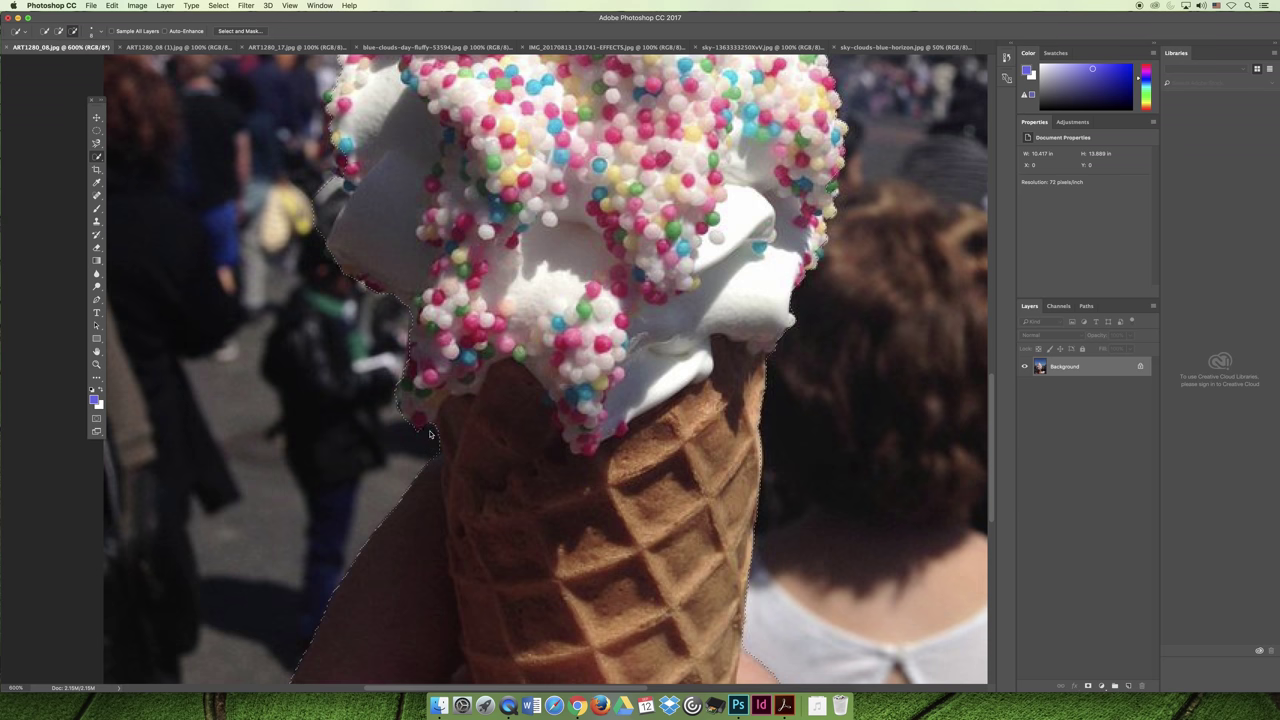
Step: Examine the selection outline along the ice cream's edges up close and across the whole image
{"action": "key", "text": "shift"}
{"action": "scroll", "coordinate": [366, 184], "scroll_direction": "up", "scroll_amount": 2}
{"action": "scroll", "coordinate": [366, 184], "scroll_direction": "up", "scroll_amount": 3}
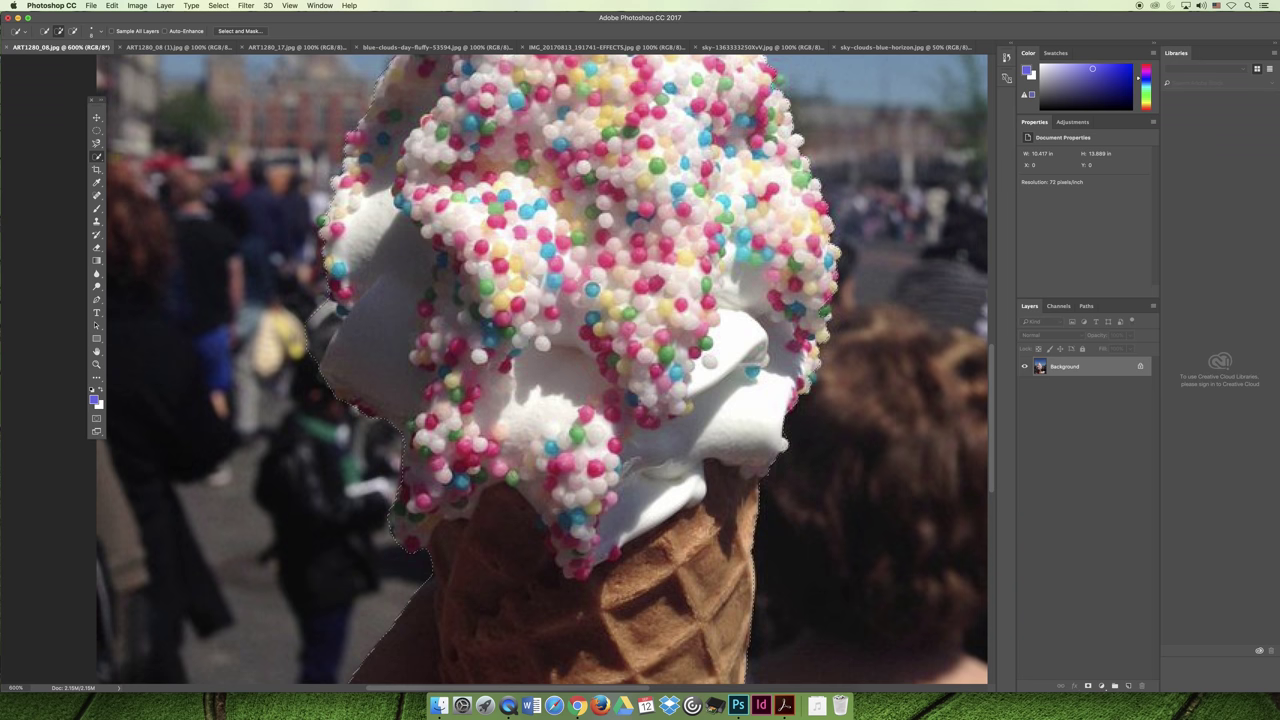
{"action": "key", "text": "alt"}
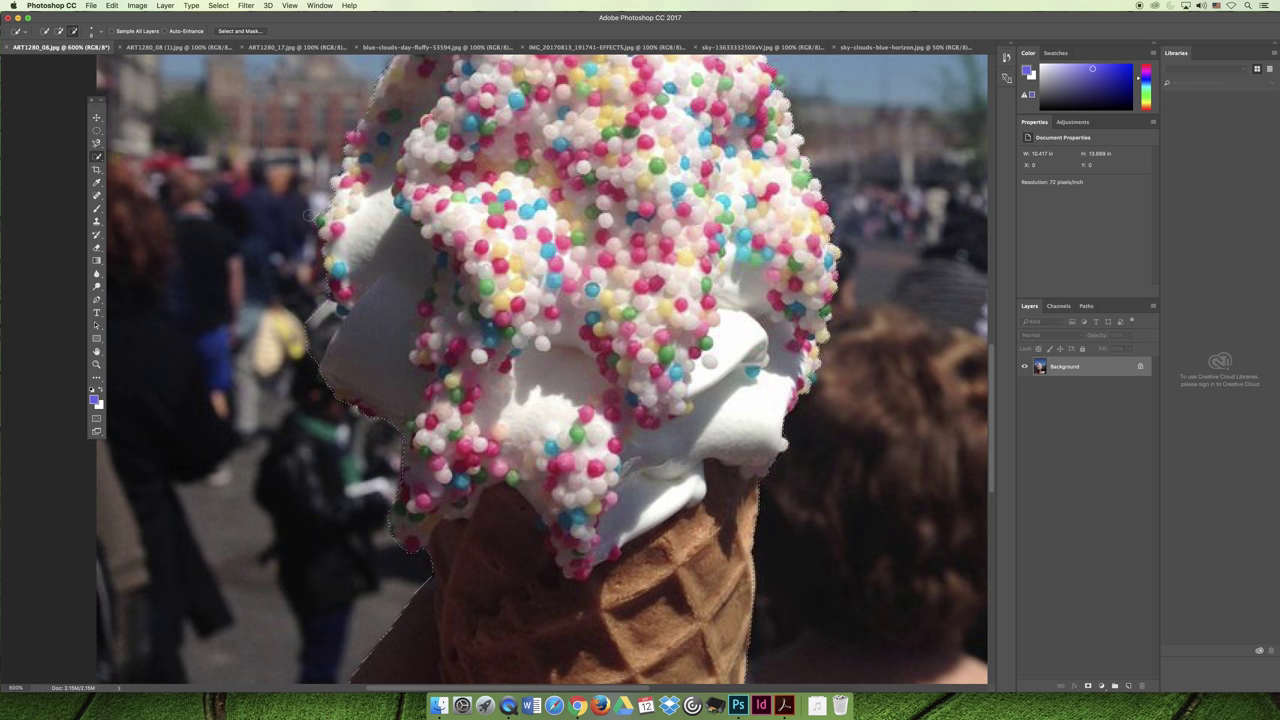
{"action": "scroll", "coordinate": [371, 286], "scroll_direction": "up", "scroll_amount": 3}
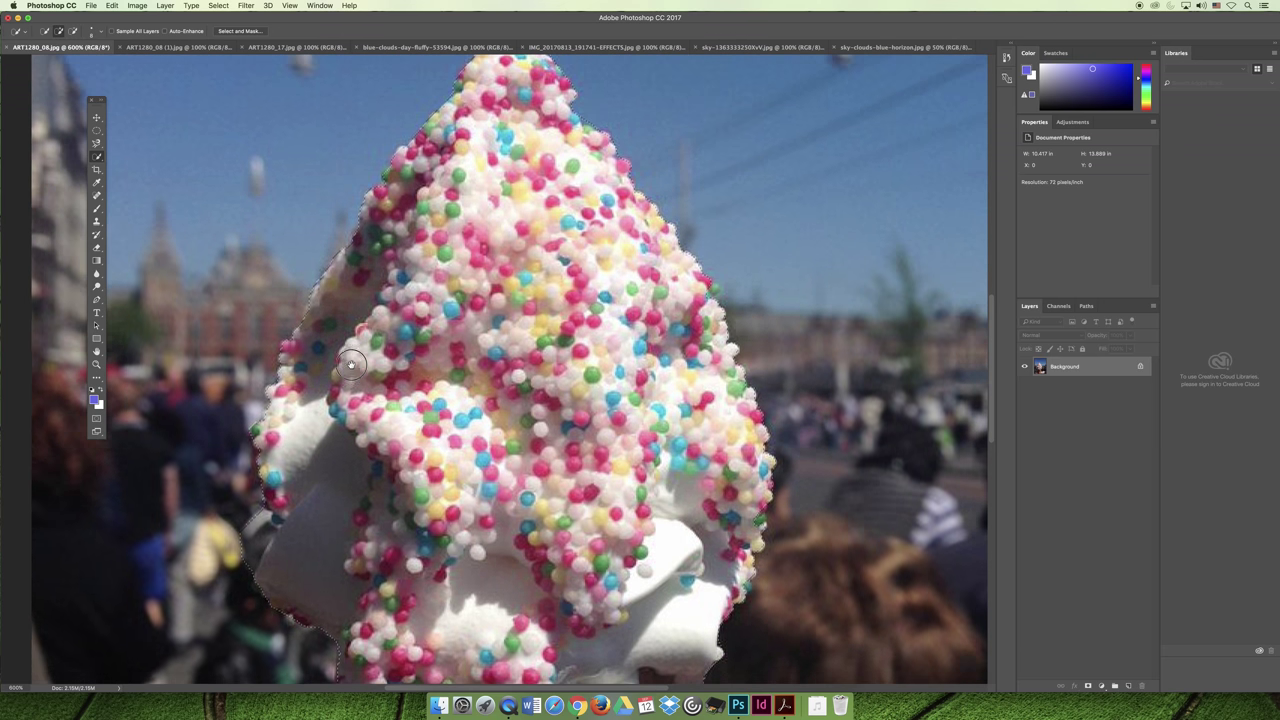
{"action": "scroll", "coordinate": [351, 362], "scroll_direction": "up", "scroll_amount": 2}
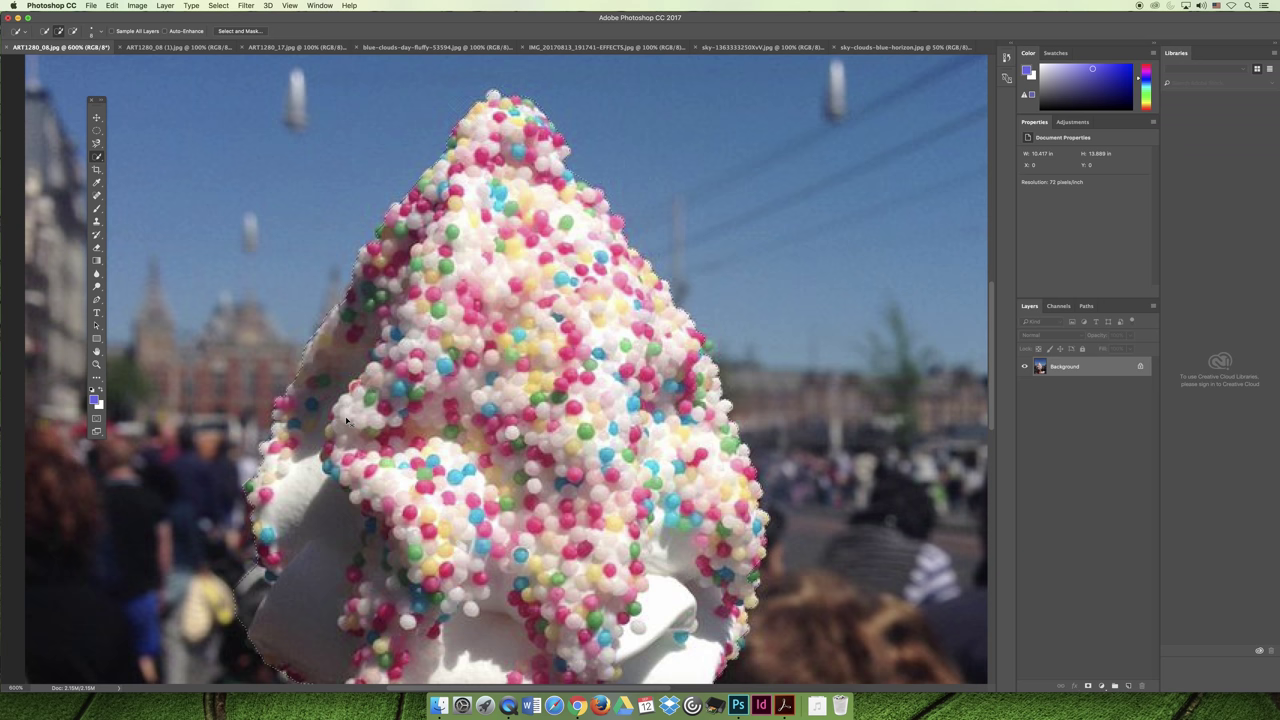
{"action": "key", "text": "super+minus"}
{"action": "key", "text": "super+minus"}
{"action": "key", "text": "super+minus"}
{"action": "key", "text": "super+minus"}
{"action": "key", "text": "super+minus"}
{"action": "key", "text": "super+minus"}
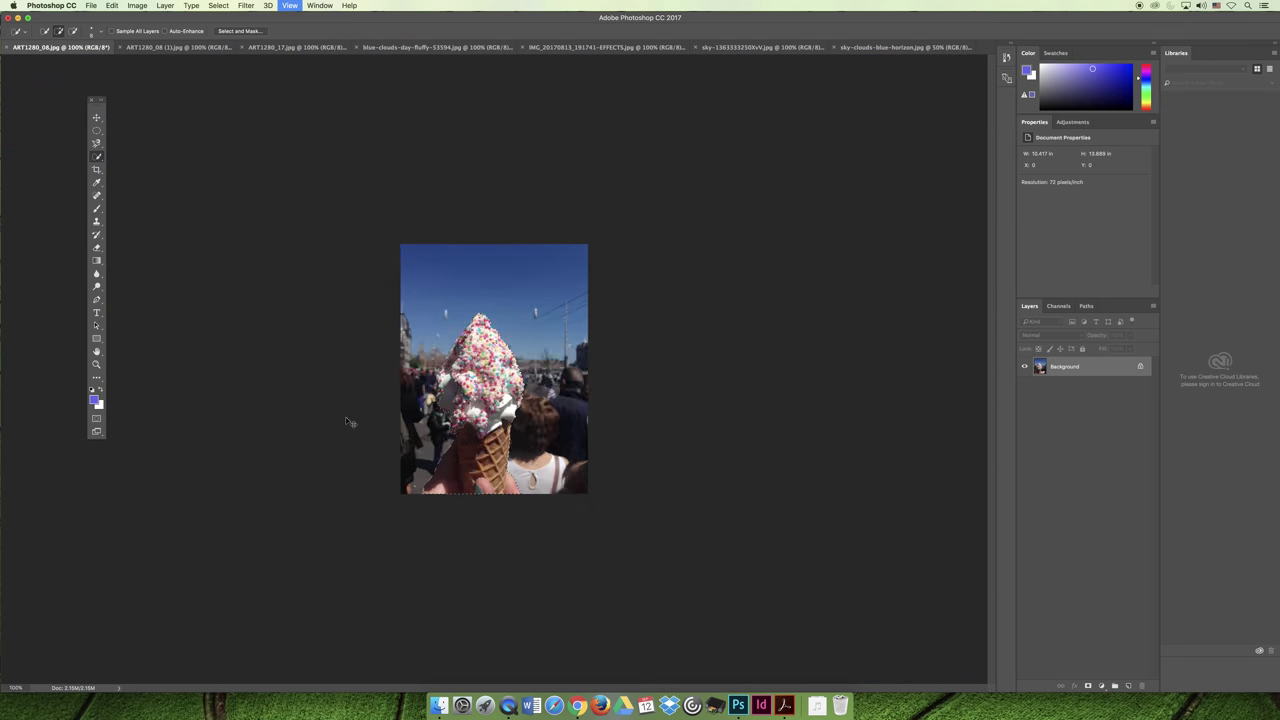
{"action": "key", "text": "super+plus"}
{"action": "key", "text": "super+plus"}
{"action": "key", "text": "super+plus"}
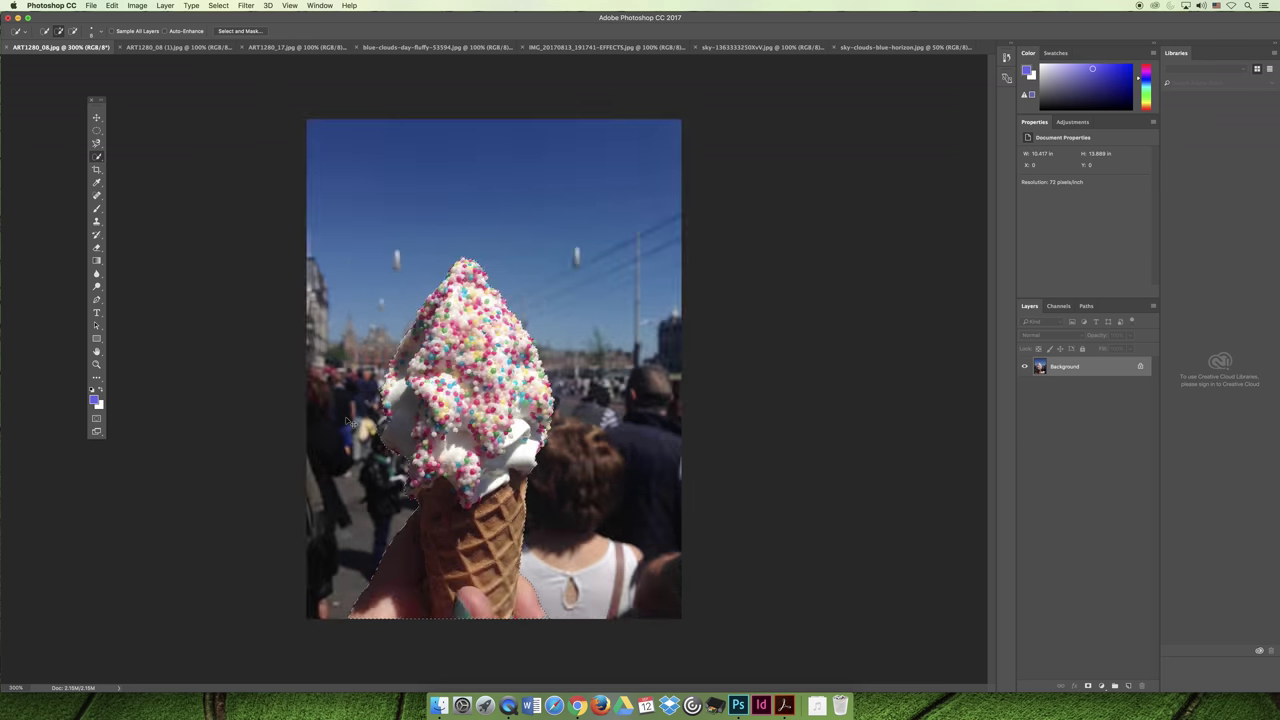
{"action": "key", "text": "super+minus"}
{"action": "key", "text": "super+minus"}
{"action": "key", "text": "super+plus"}
Step: Feather the ice cream selection with a radius of 2 pixels
{"action": "left_click", "coordinate": [218, 5]}
{"action": "mouse_move", "coordinate": [243, 140]}
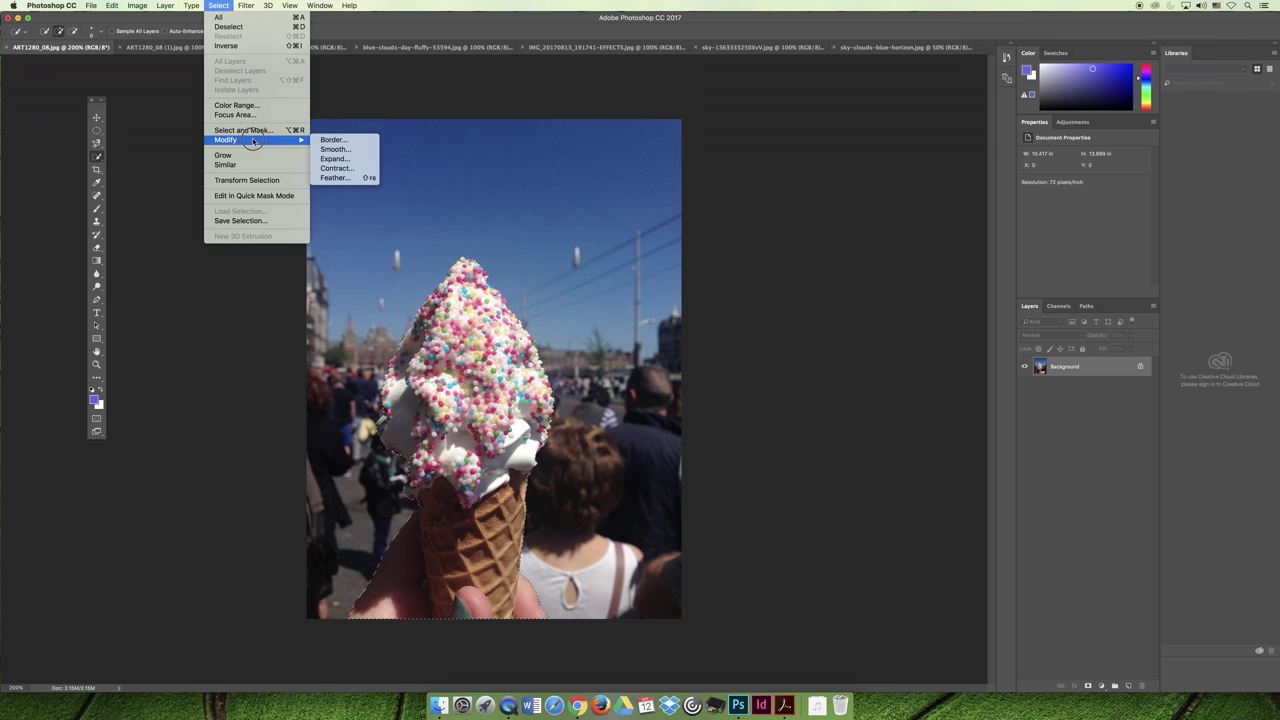
{"action": "left_click", "coordinate": [339, 177]}
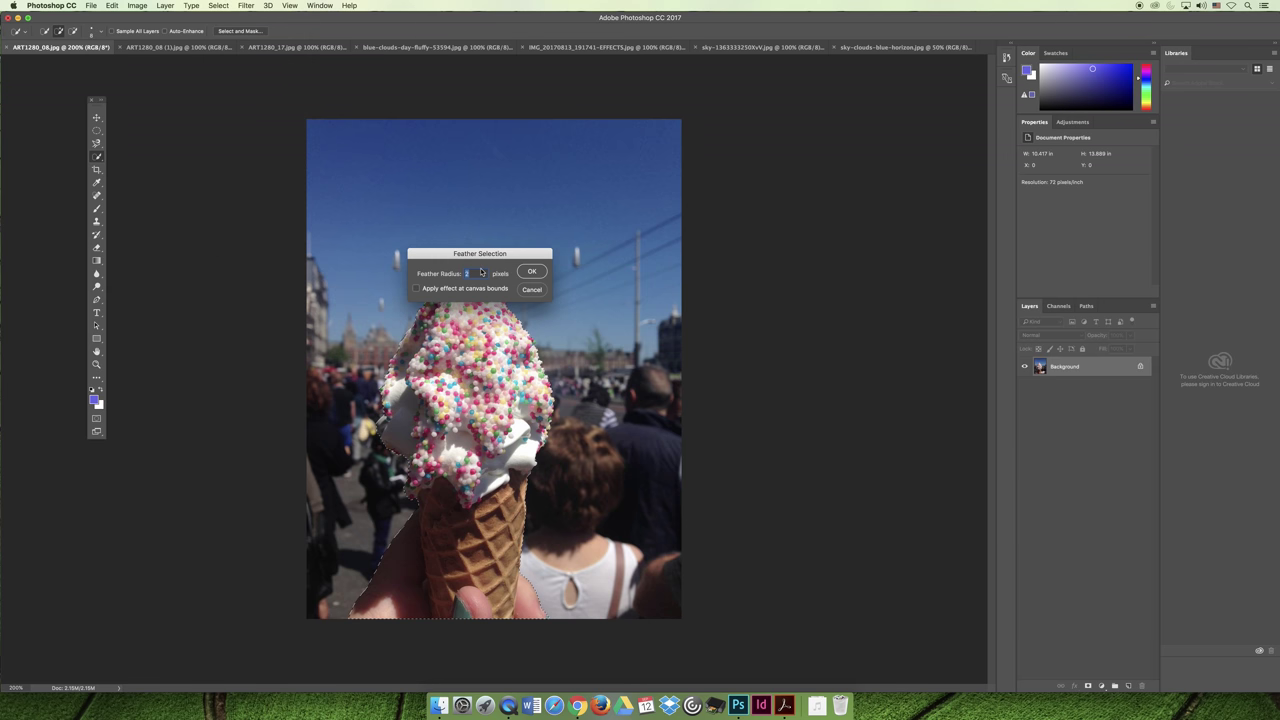
{"action": "key", "text": "Return"}
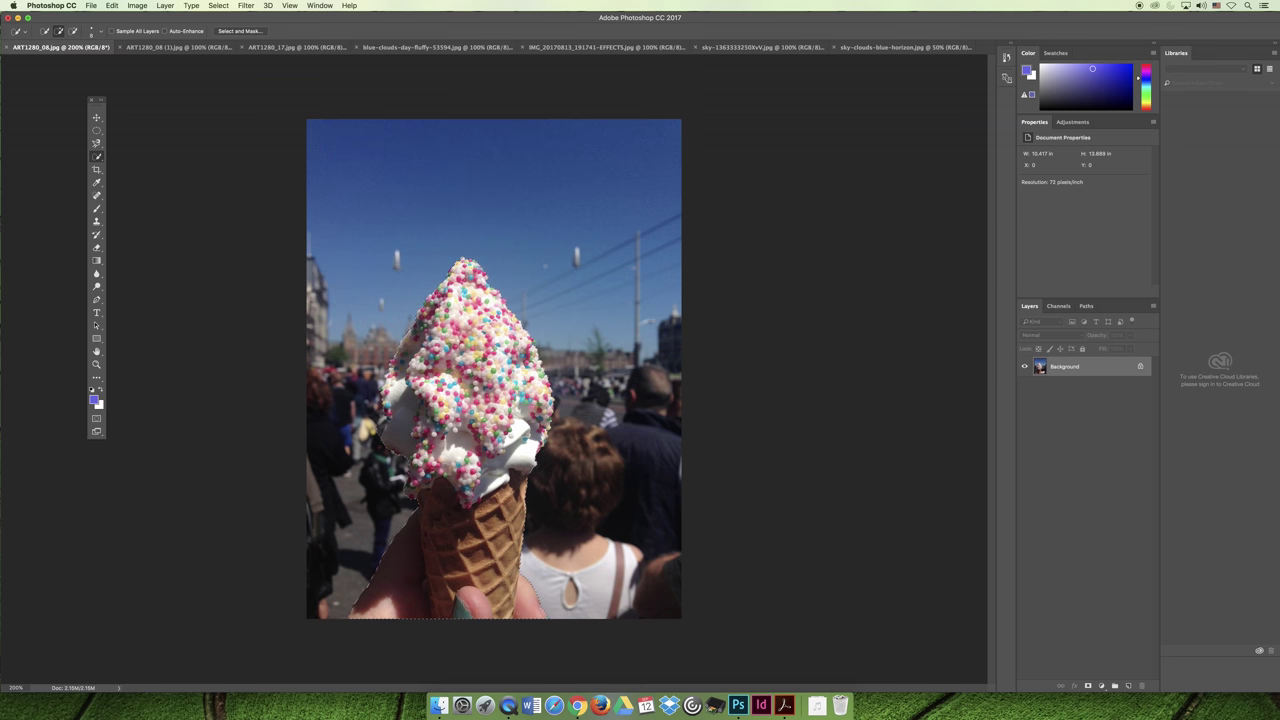
Step: Cut the selected ice cream and paste it onto a new layer with the Background layer hidden
{"action": "key", "text": "super+BackSpace"}
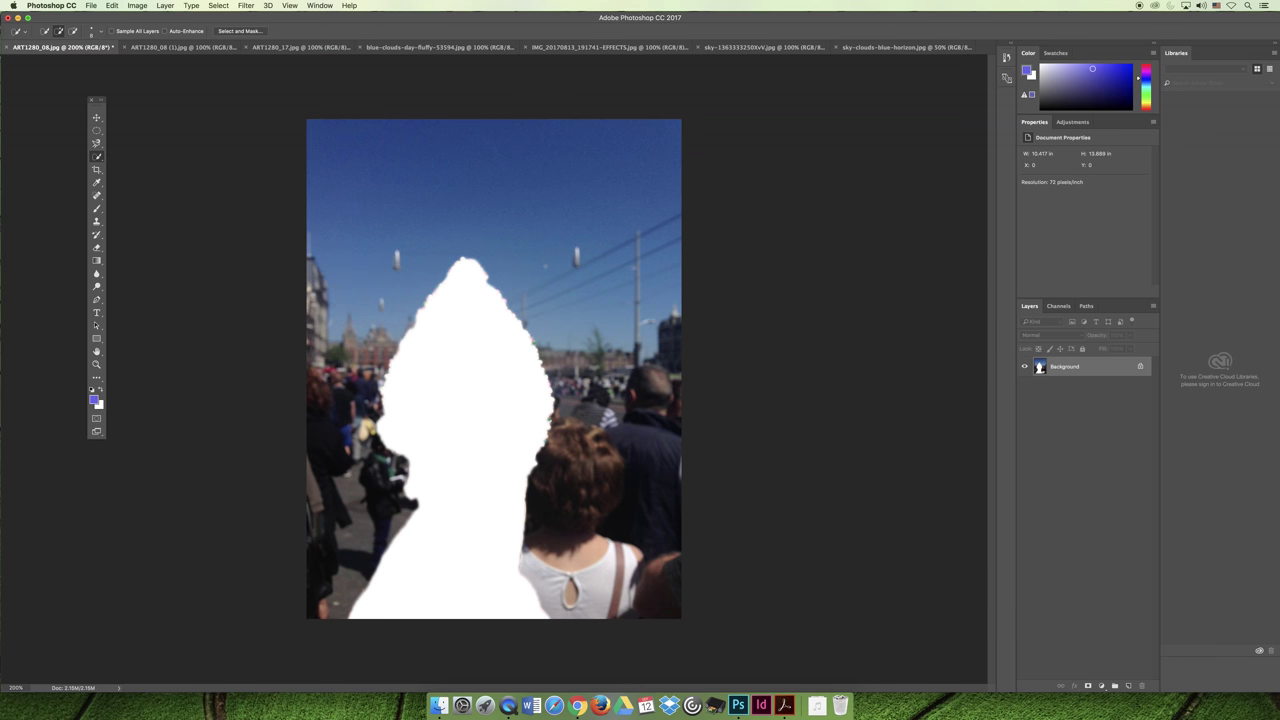
{"action": "left_click", "coordinate": [1129, 686]}
{"action": "left_click", "coordinate": [1024, 386]}
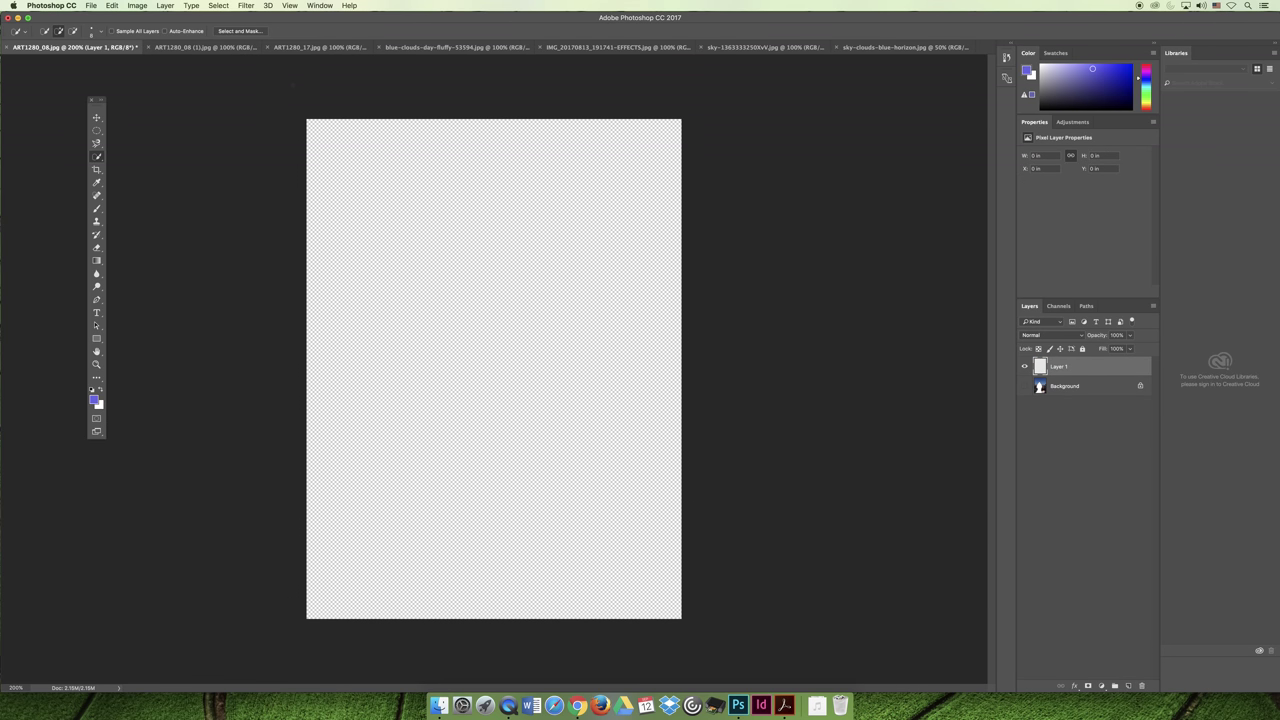
{"action": "left_click", "coordinate": [112, 5]}
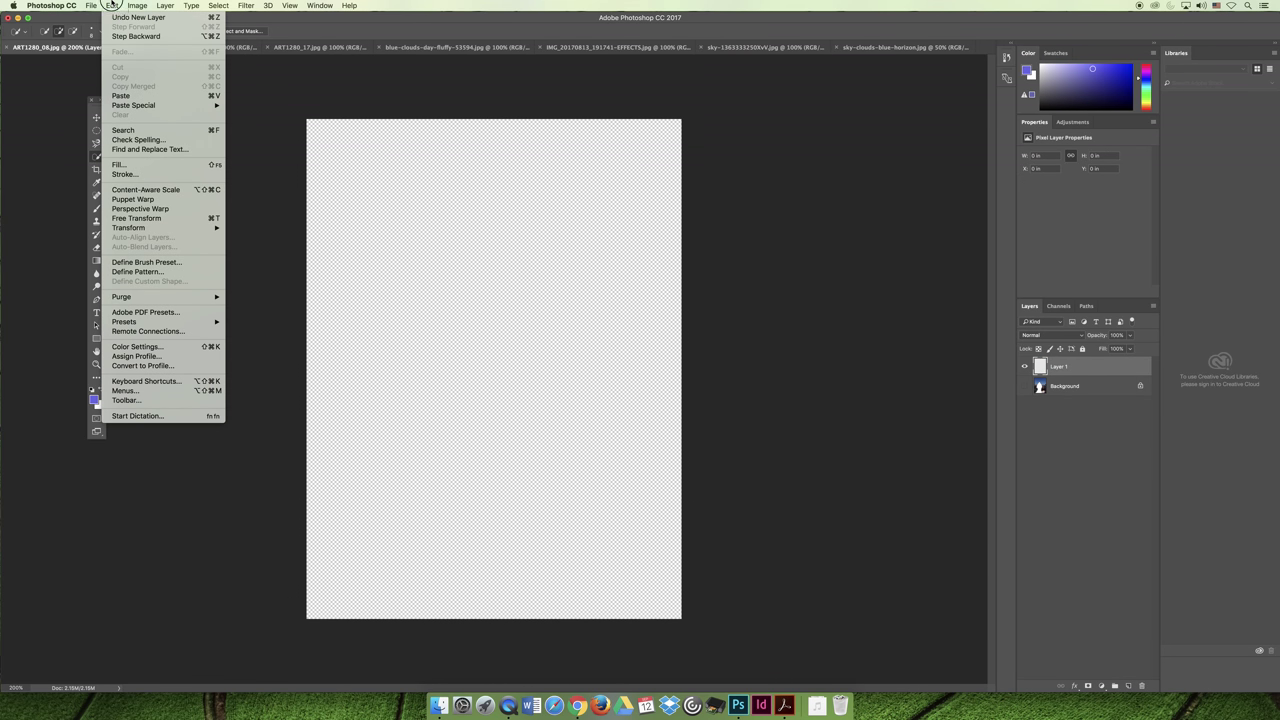
{"action": "left_click", "coordinate": [137, 97]}
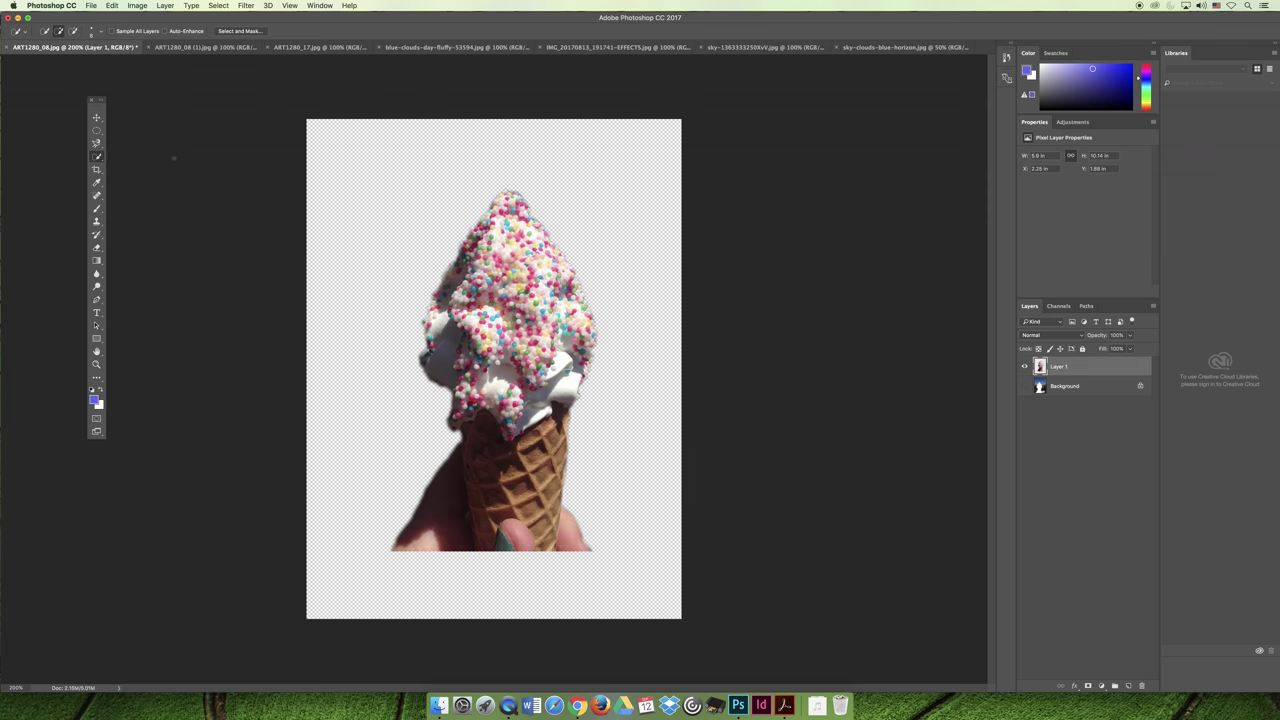
Step: Move the pasted ice cream down past the canvas's lower edge, and revert the document to its saved state
{"action": "left_click", "coordinate": [96, 117]}
{"action": "mouse_move", "coordinate": [515, 308]}
{"action": "left_mouse_down"}
{"action": "mouse_move", "coordinate": [538, 325]}
{"action": "mouse_move", "coordinate": [530, 345]}
{"action": "mouse_move", "coordinate": [490, 402]}
{"action": "mouse_move", "coordinate": [474, 402]}
{"action": "left_mouse_up"}
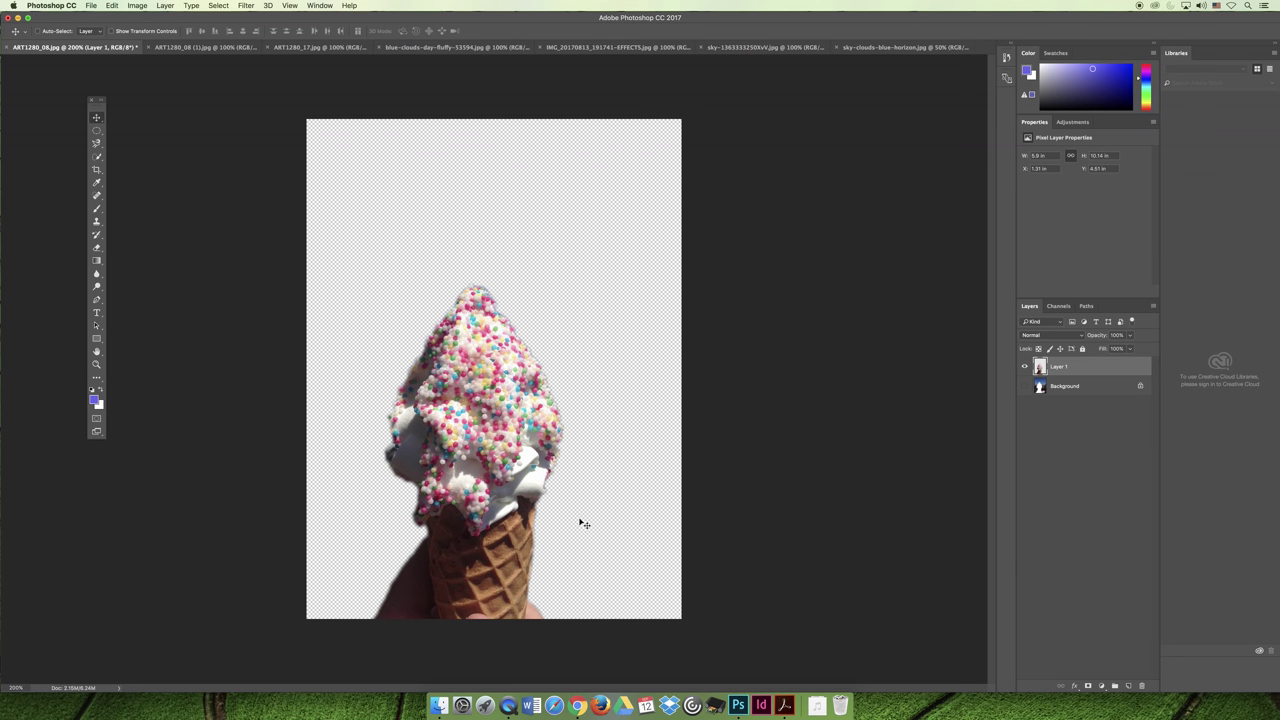
{"action": "left_click", "coordinate": [88, 5]}
{"action": "left_click", "coordinate": [112, 127]}
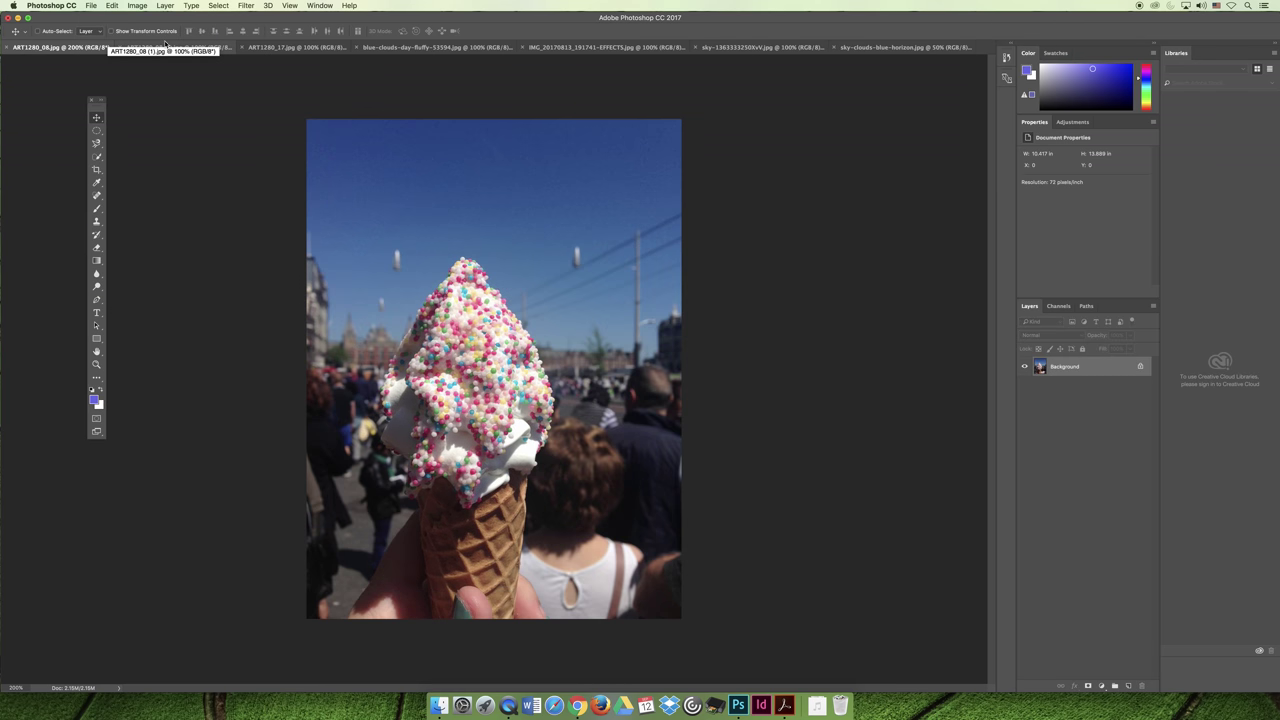
Step: Switch to the blue-clouds-day-fluffy-53594.jpg document and move the toolbox off the image
{"action": "left_click", "coordinate": [190, 47]}
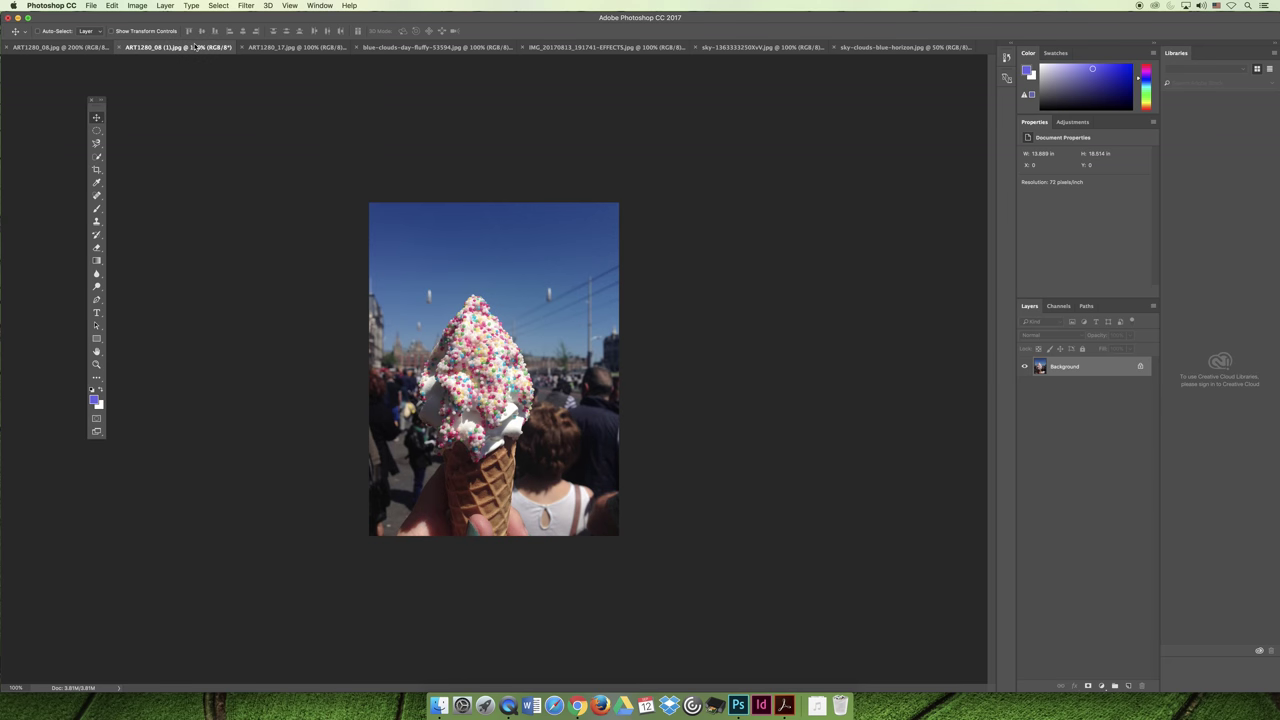
{"action": "left_click", "coordinate": [291, 47]}
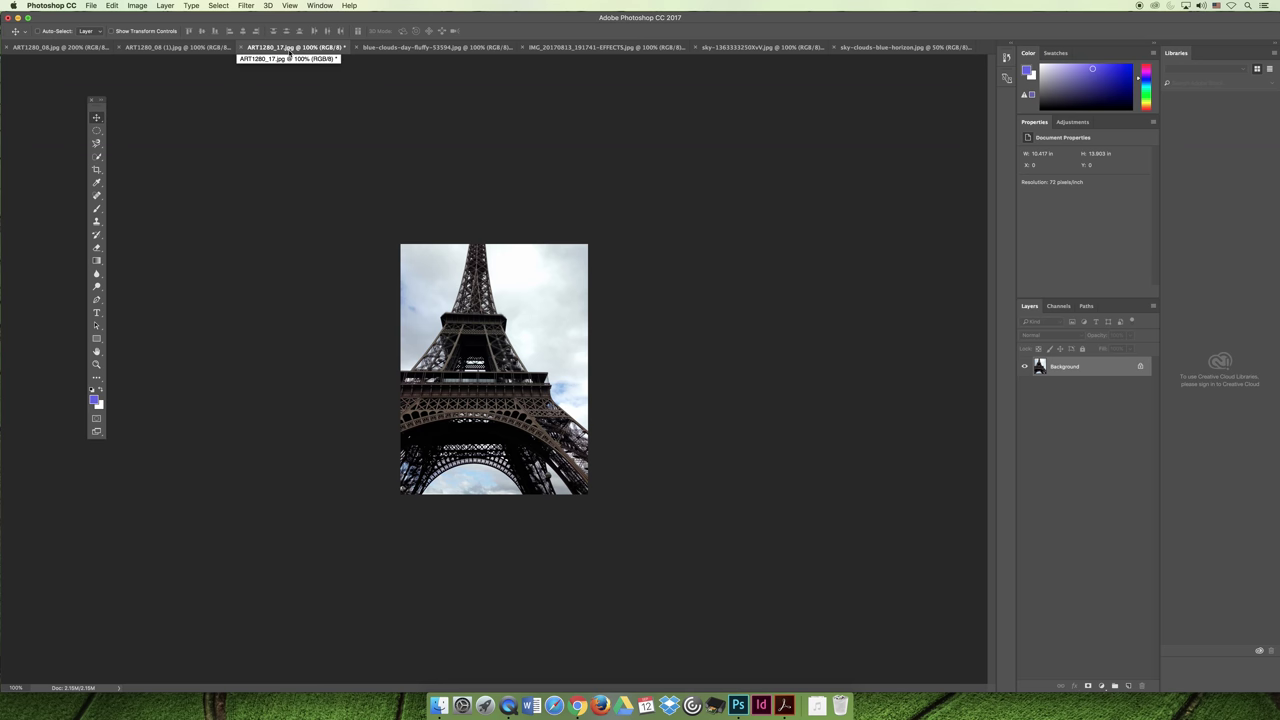
{"action": "left_click", "coordinate": [420, 48]}
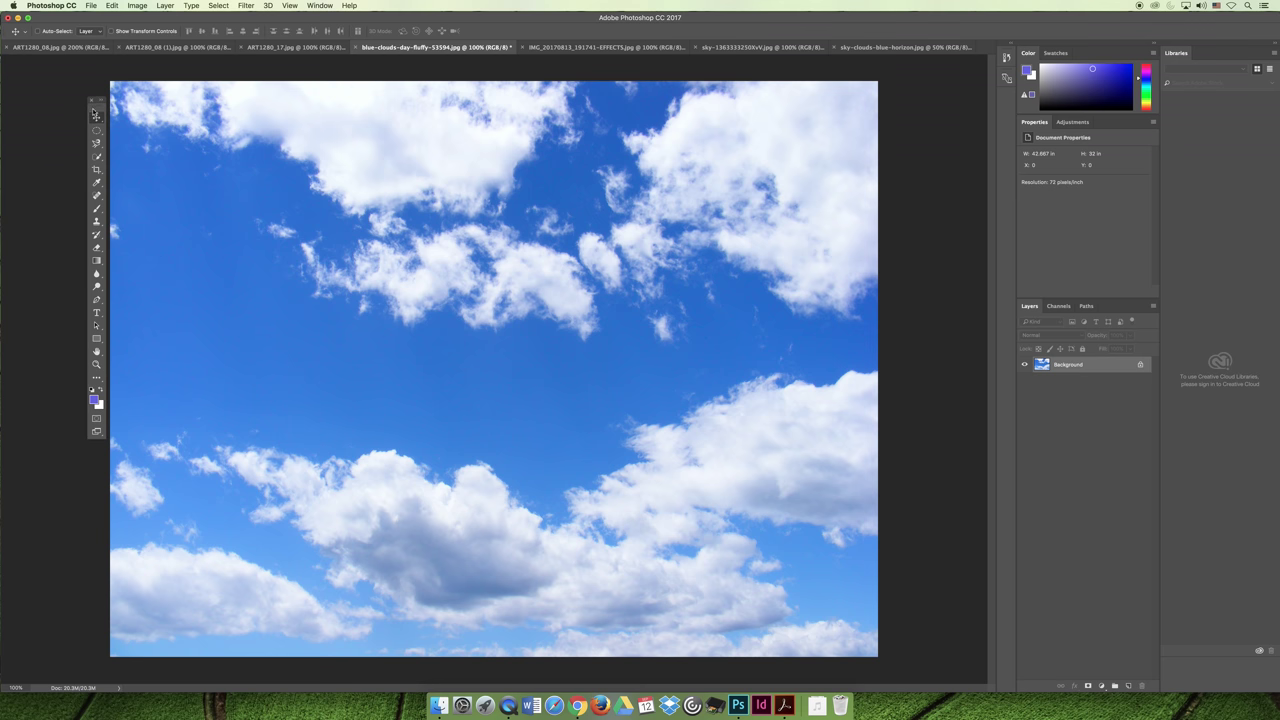
{"action": "left_click_drag", "start_coordinate": [95, 105], "coordinate": [74, 107]}
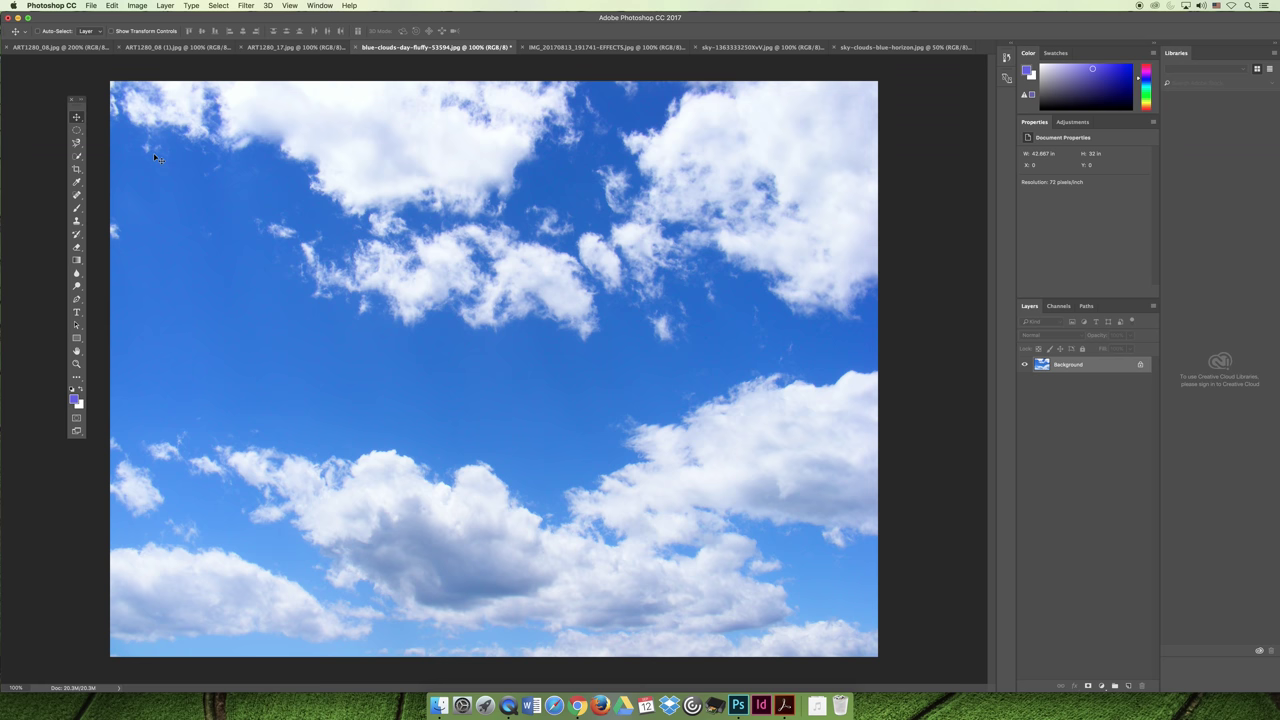
Step: Switch to the Magic Wand tool, try deleting the connected blue sky with it, and deselect
{"action": "left_click", "coordinate": [76, 142]}
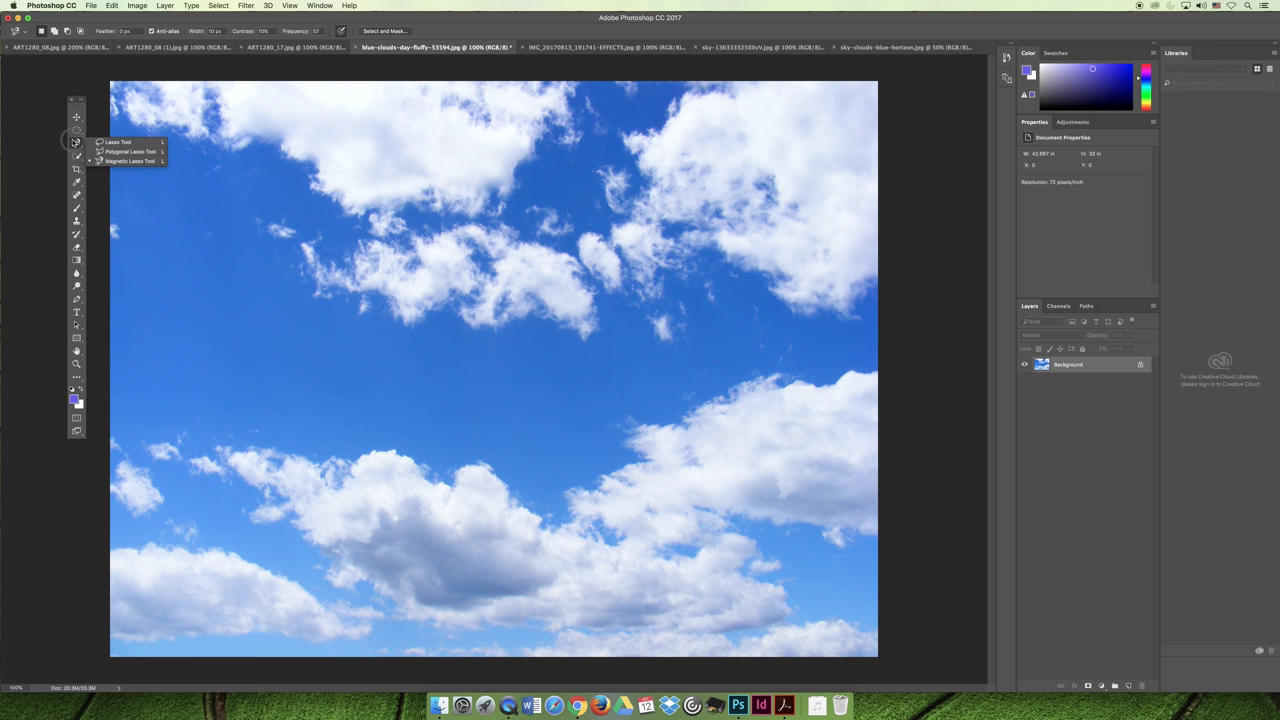
{"action": "left_click", "coordinate": [75, 157]}
{"action": "left_click_drag", "start_coordinate": [76, 157], "coordinate": [123, 166]}
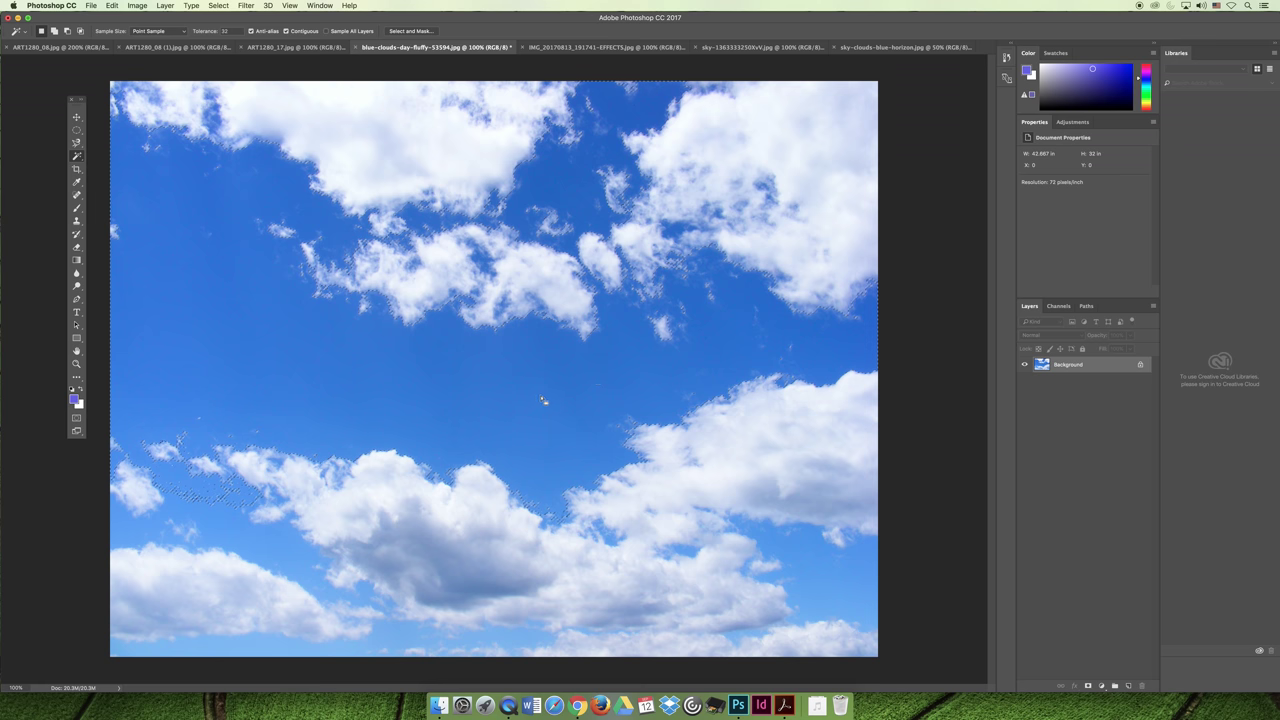
{"action": "key", "text": "BackSpace"}
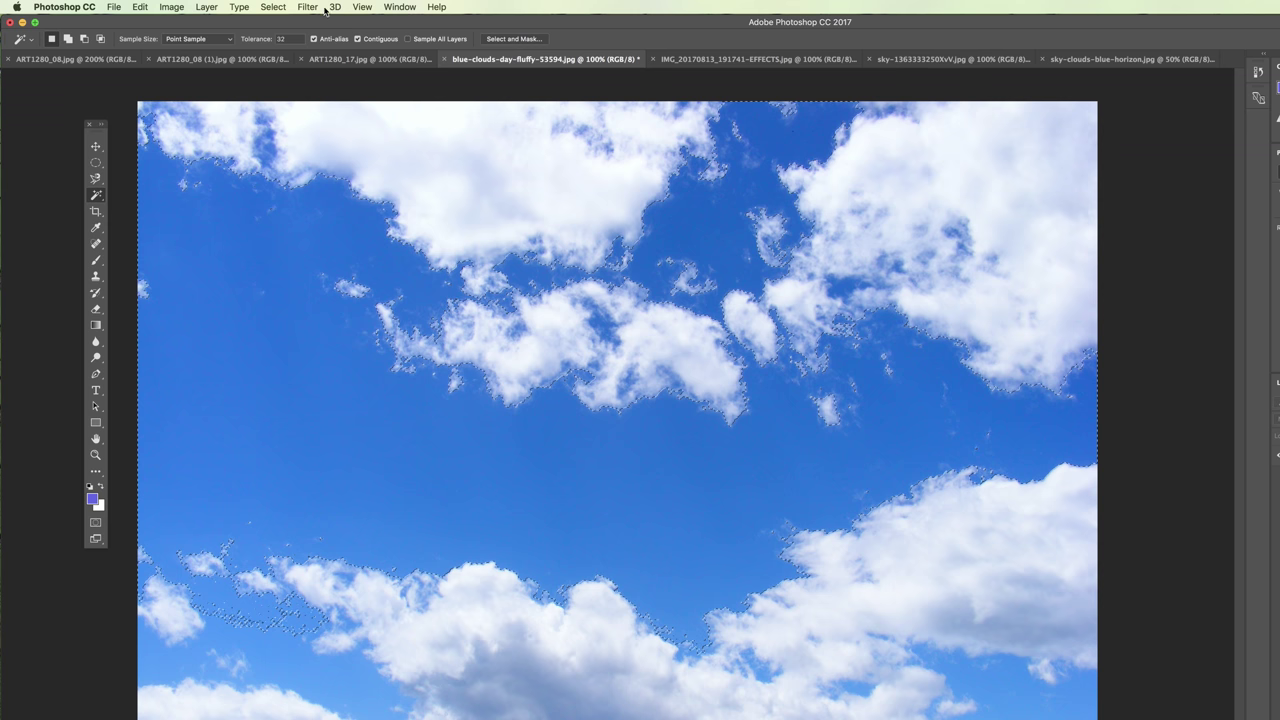
{"action": "key", "text": "super+d"}
Step: Turn off Contiguous for the Magic Wand and try deleting the matching blue sky across the whole image
{"action": "left_click", "coordinate": [357, 39]}
{"action": "left_click", "coordinate": [661, 502]}
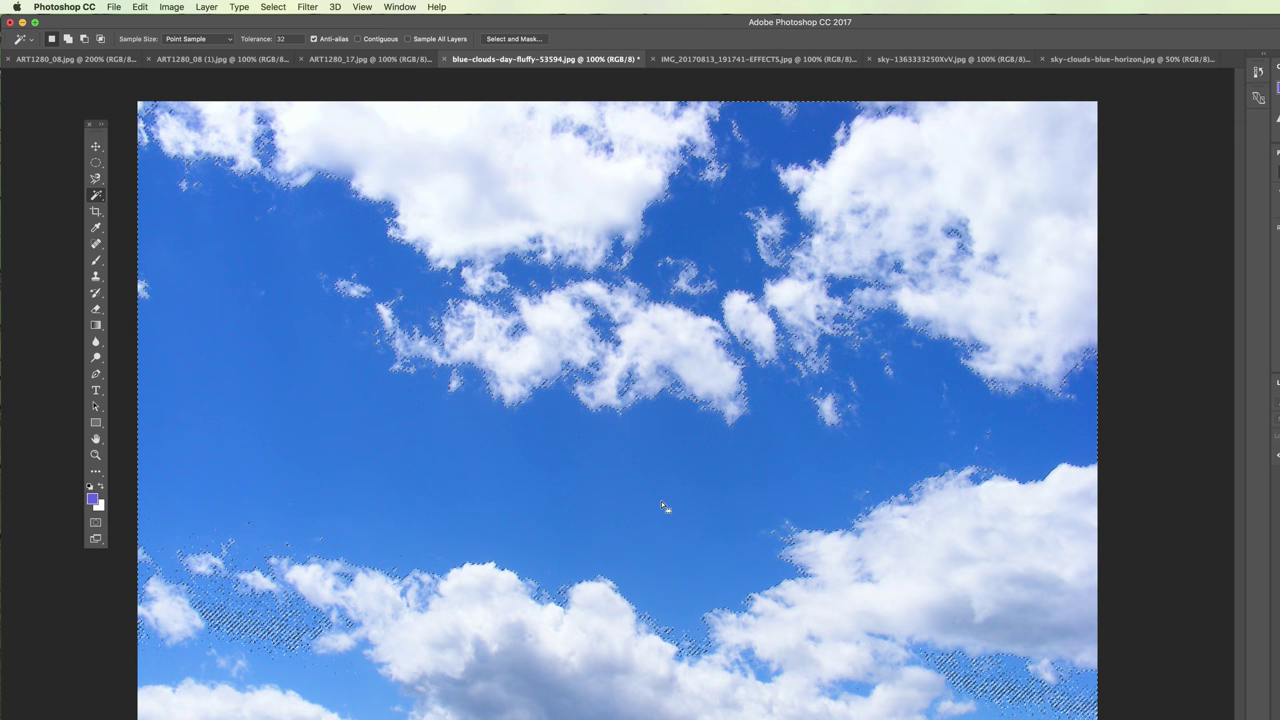
{"action": "key", "text": "BackSpace"}
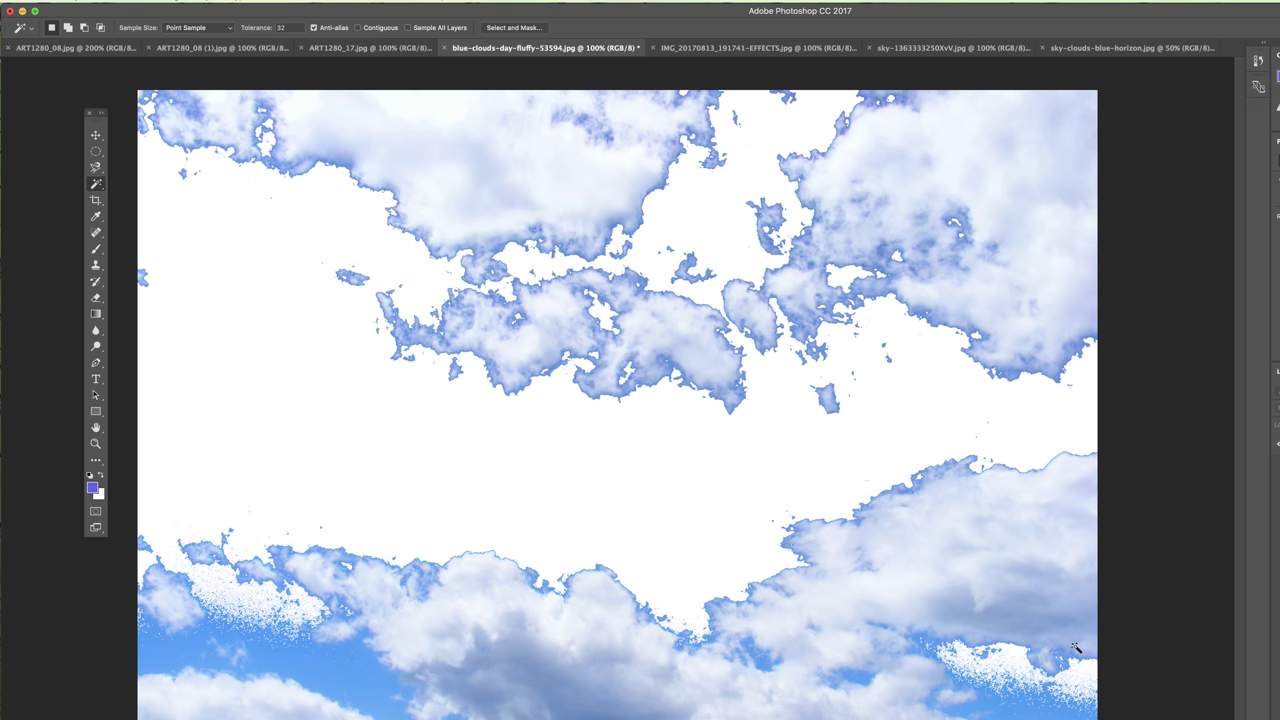
{"action": "left_click", "coordinate": [1082, 653]}
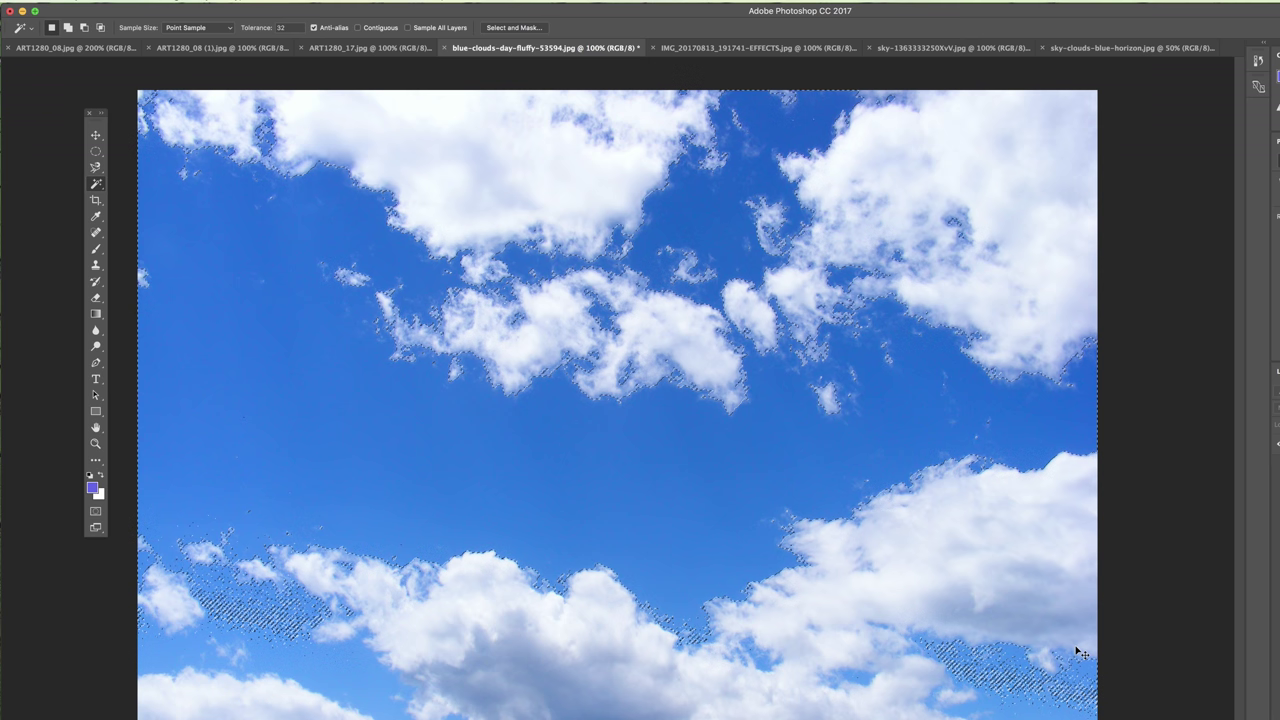
{"action": "key", "text": "super+d"}
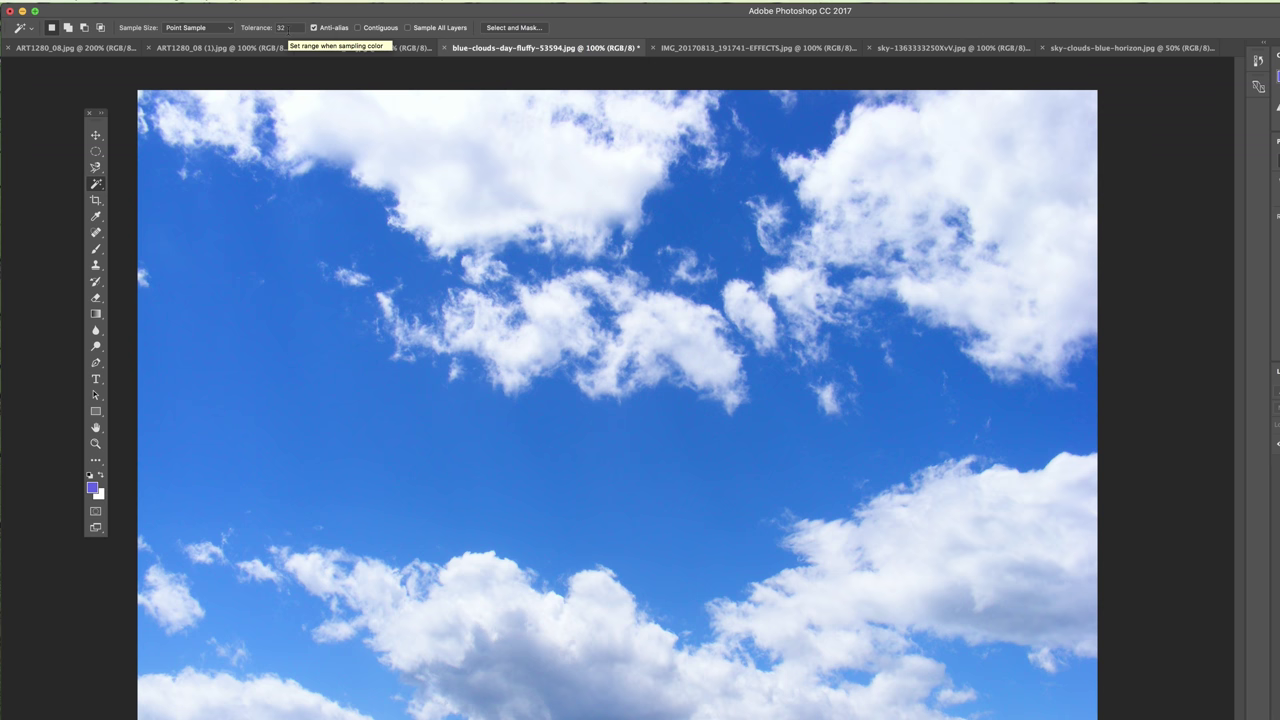
Step: Set the Magic Wand tolerance to 5, try deleting the matching blue sky, and undo the deletion and deselect
{"action": "left_click", "coordinate": [281, 27]}
{"action": "type", "text": "5"}
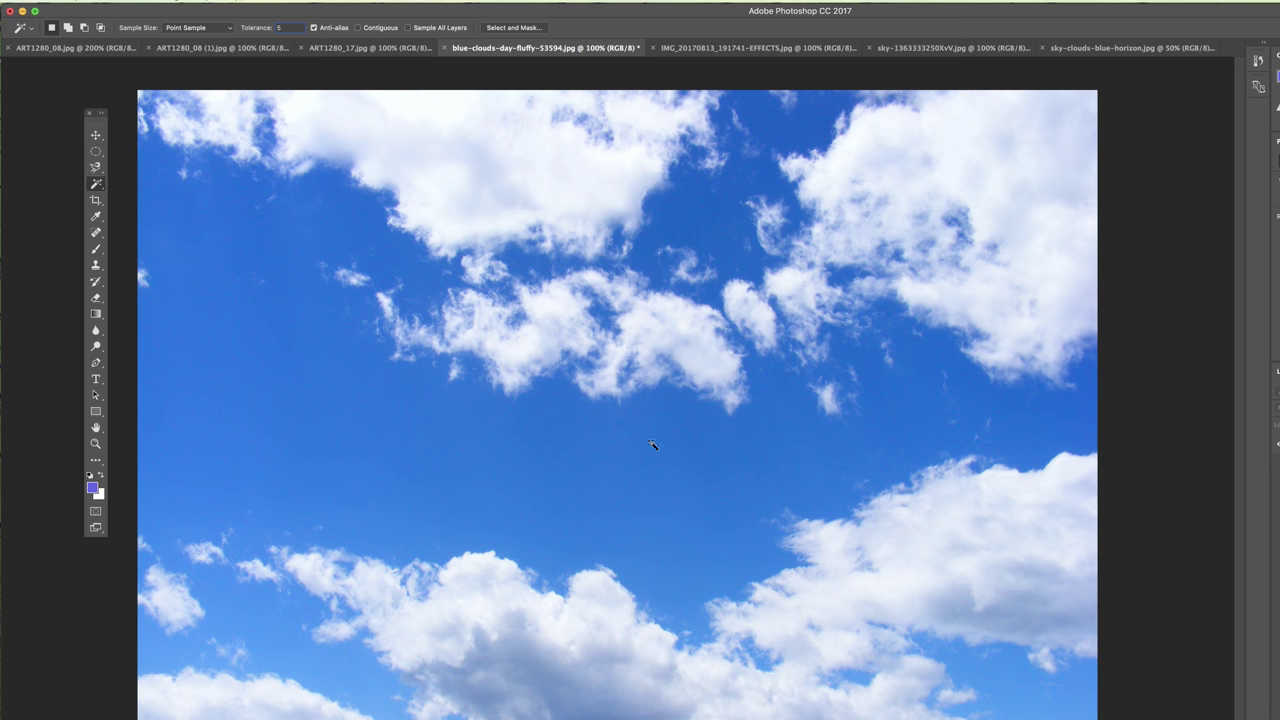
{"action": "left_click", "coordinate": [650, 494]}
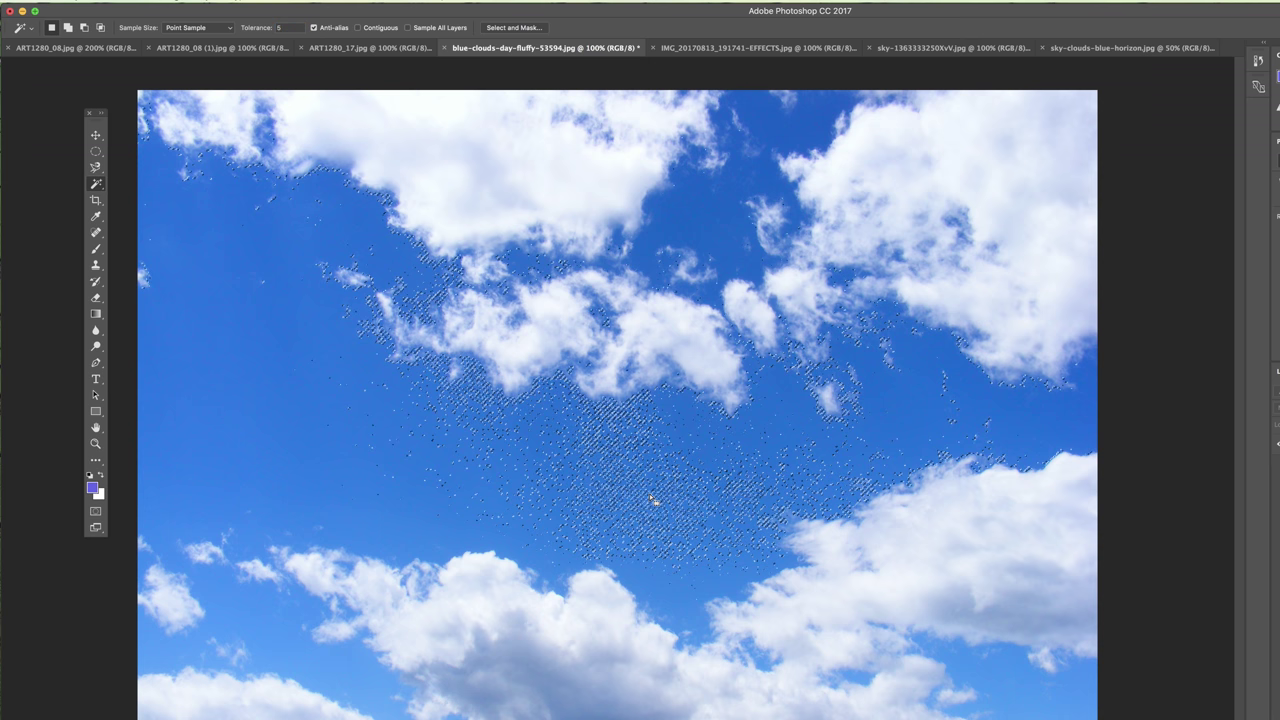
{"action": "key", "text": "Delete"}
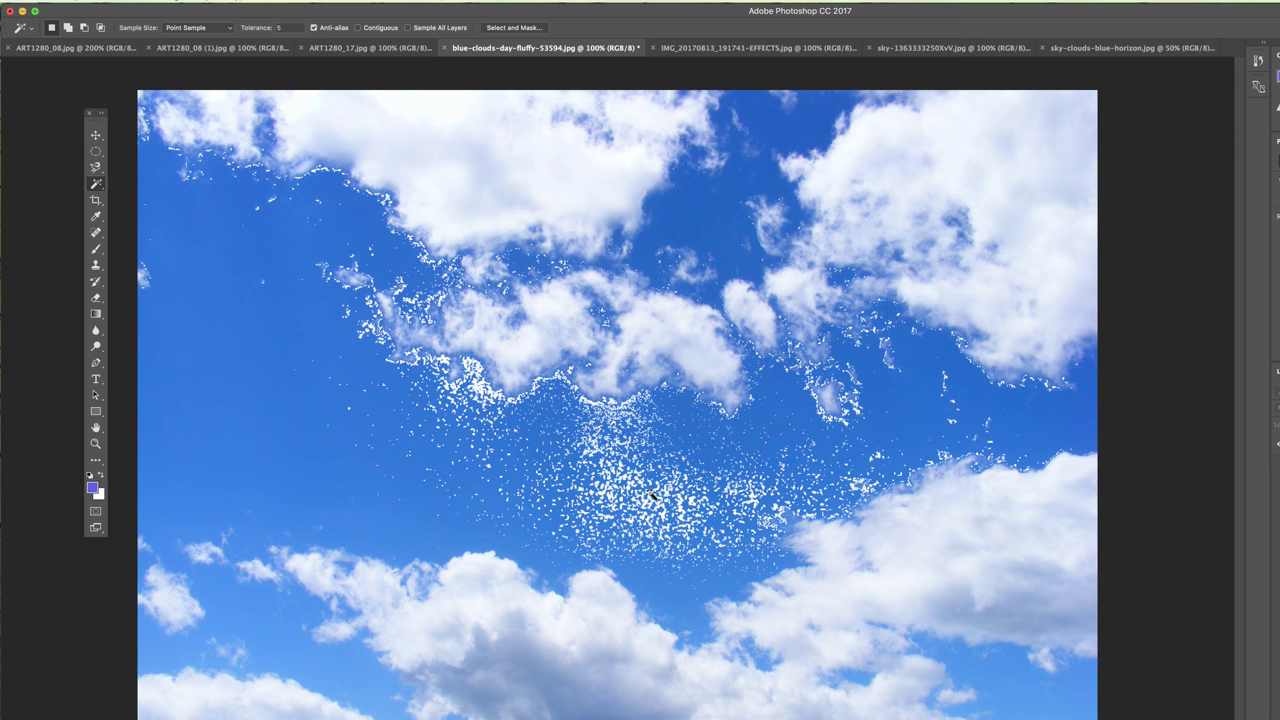
{"action": "key", "text": "super+z"}
{"action": "key", "text": "super+d"}
Step: Raise the Magic Wand tolerance to 80, select and try deleting the blue sky, and undo the deletion
{"action": "left_click", "coordinate": [279, 27]}
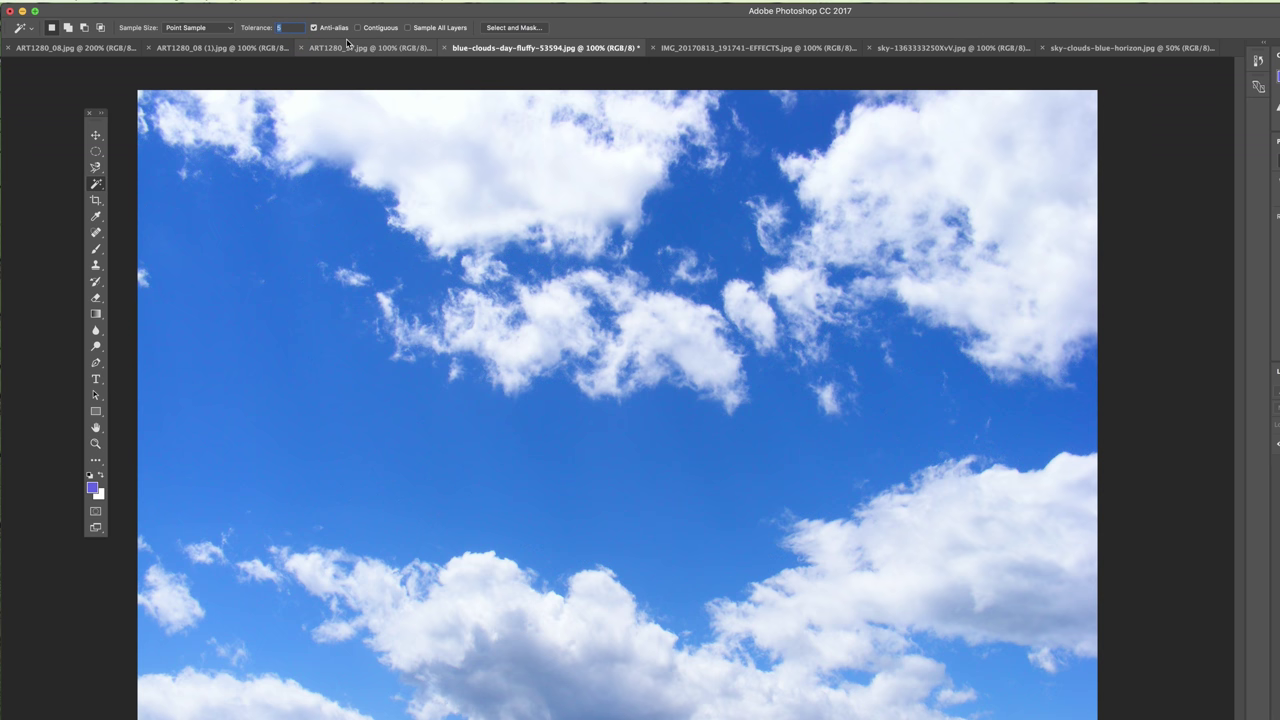
{"action": "type", "text": "80"}
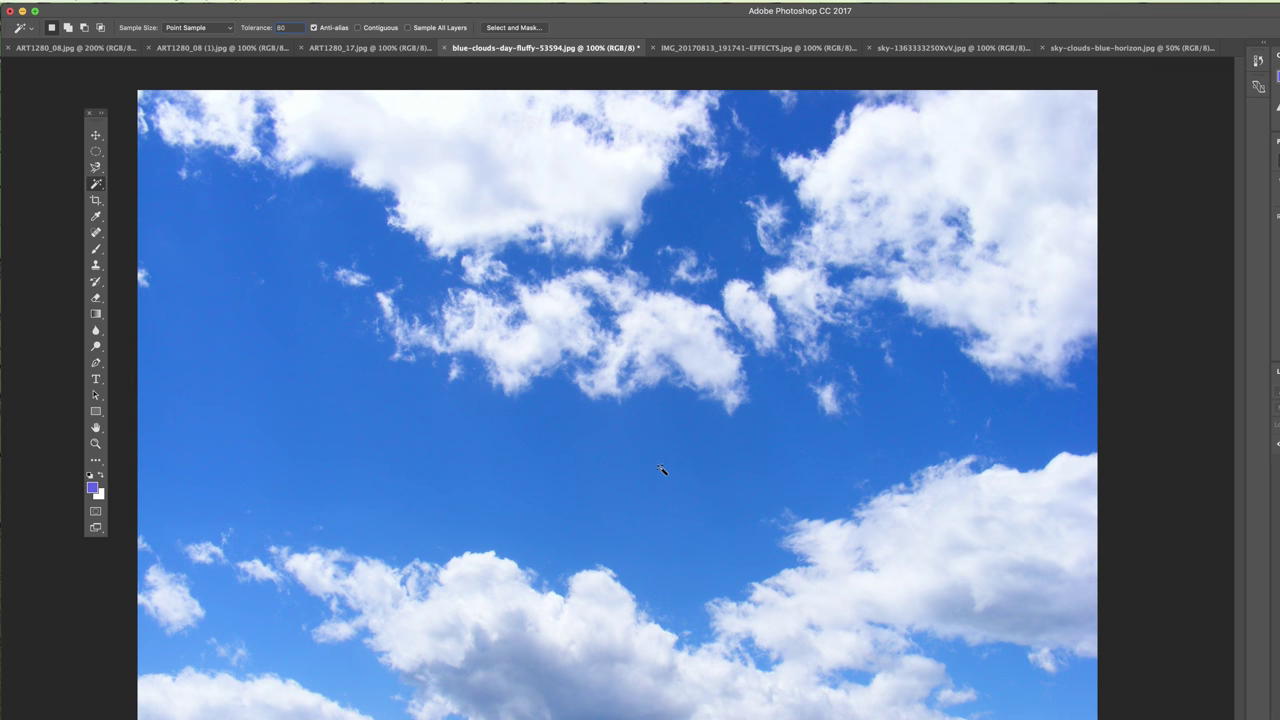
{"action": "left_click", "coordinate": [636, 494]}
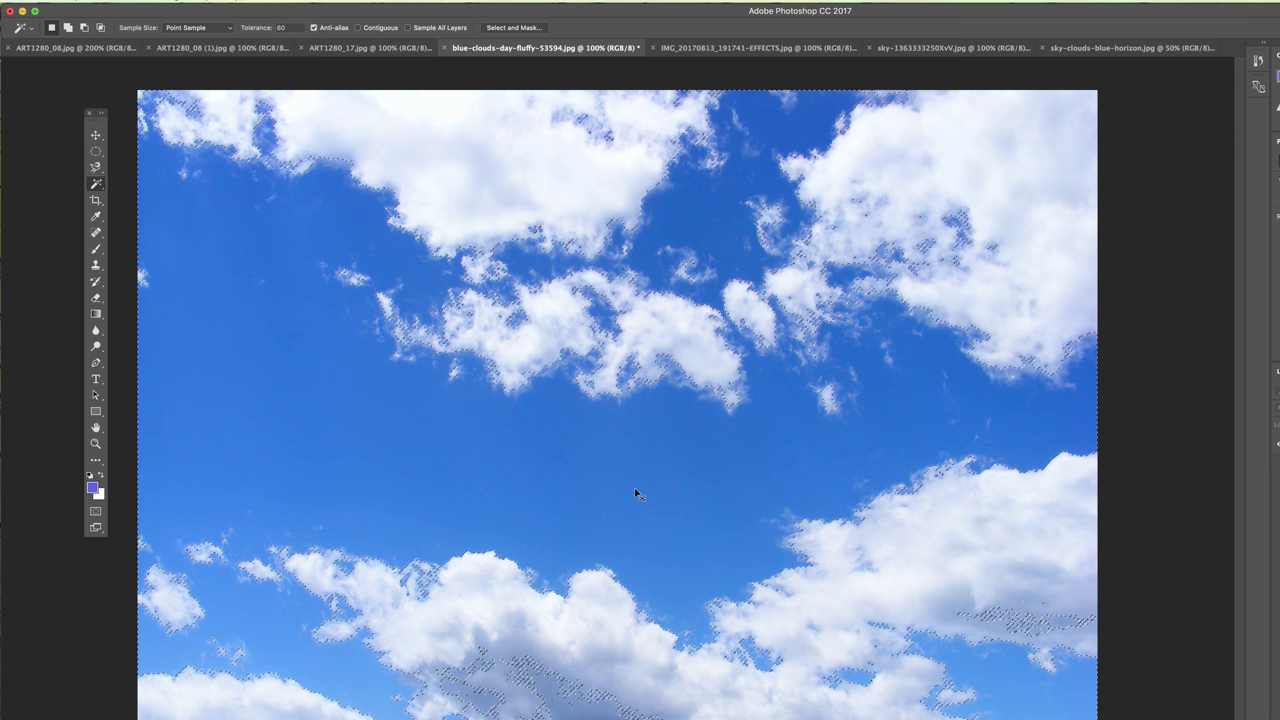
{"action": "key", "text": "BackSpace"}
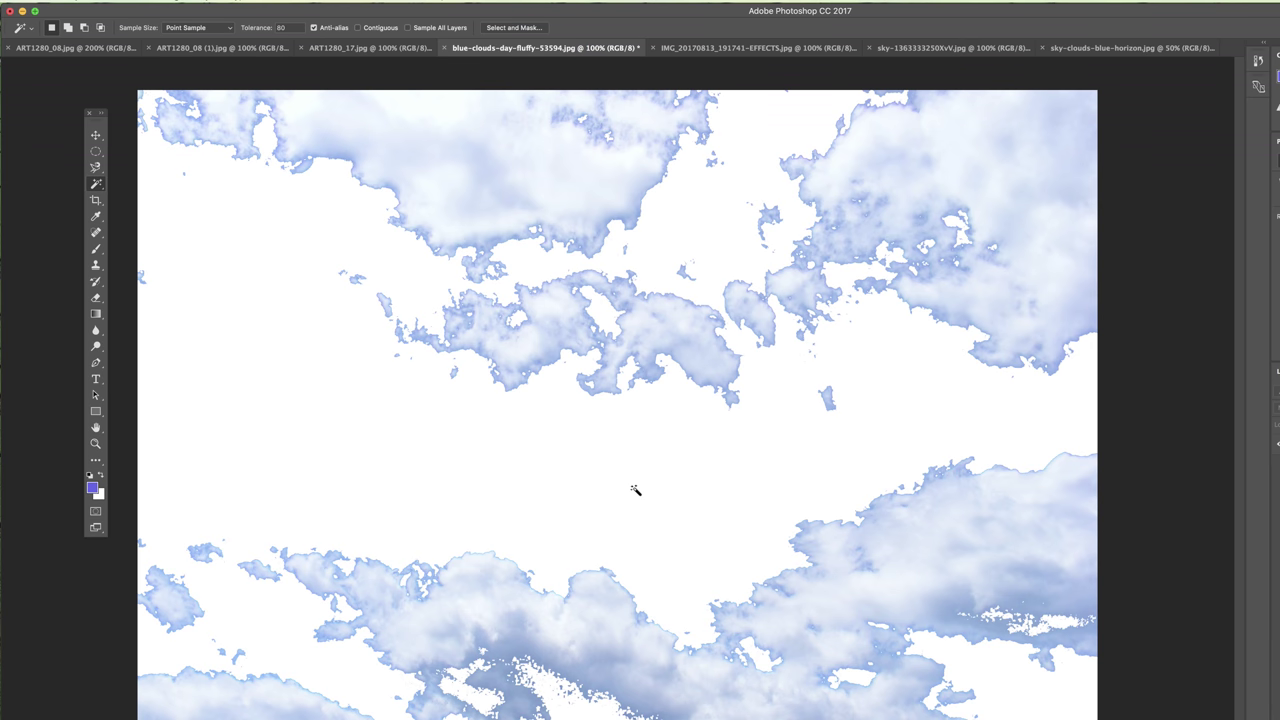
{"action": "key", "text": "super+z"}
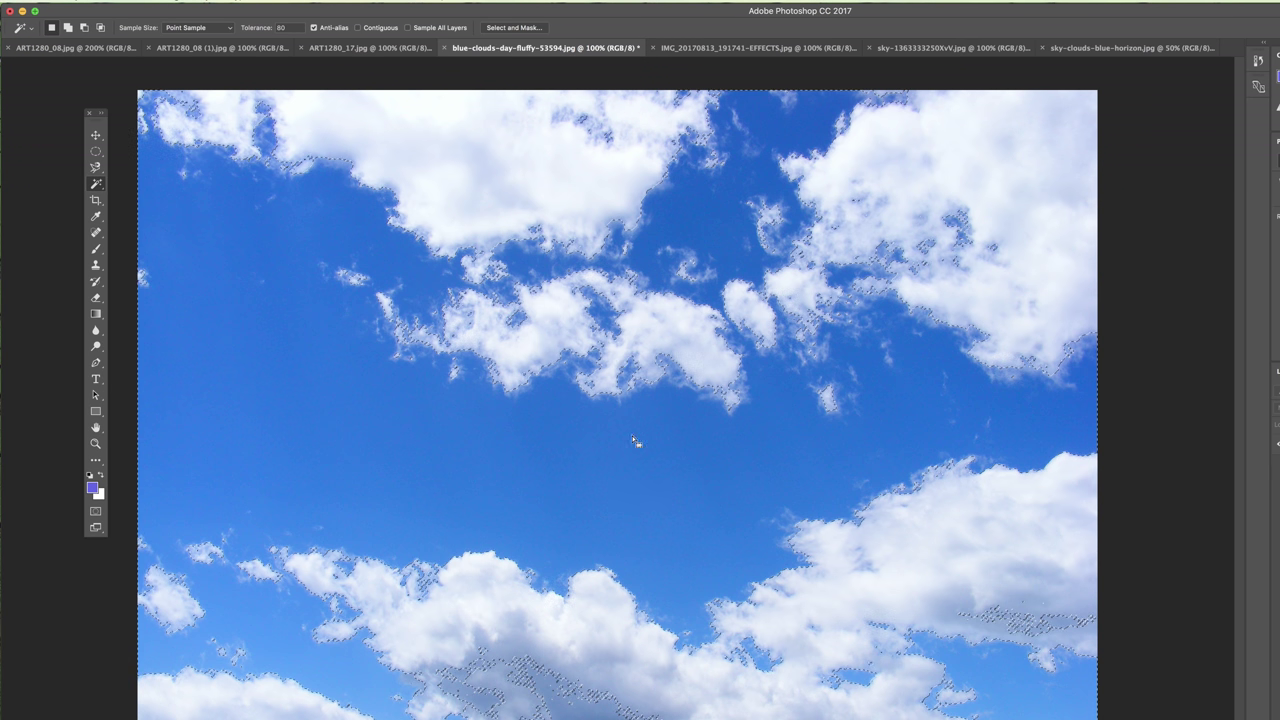
Step: Look through the open sky and Eiffel Tower photos, inspecting ART1280_17.jpg up close, and return to the Magic Wand tool
{"action": "left_click", "coordinate": [757, 47]}
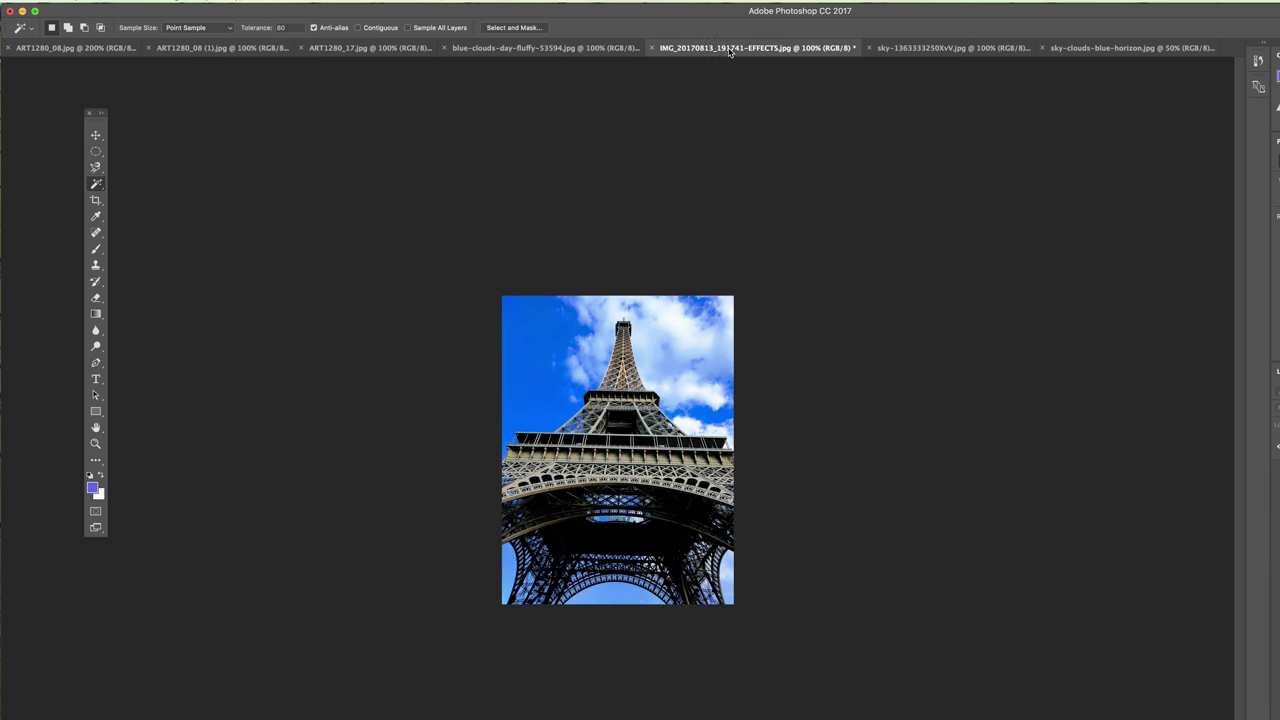
{"action": "left_click", "coordinate": [950, 59]}
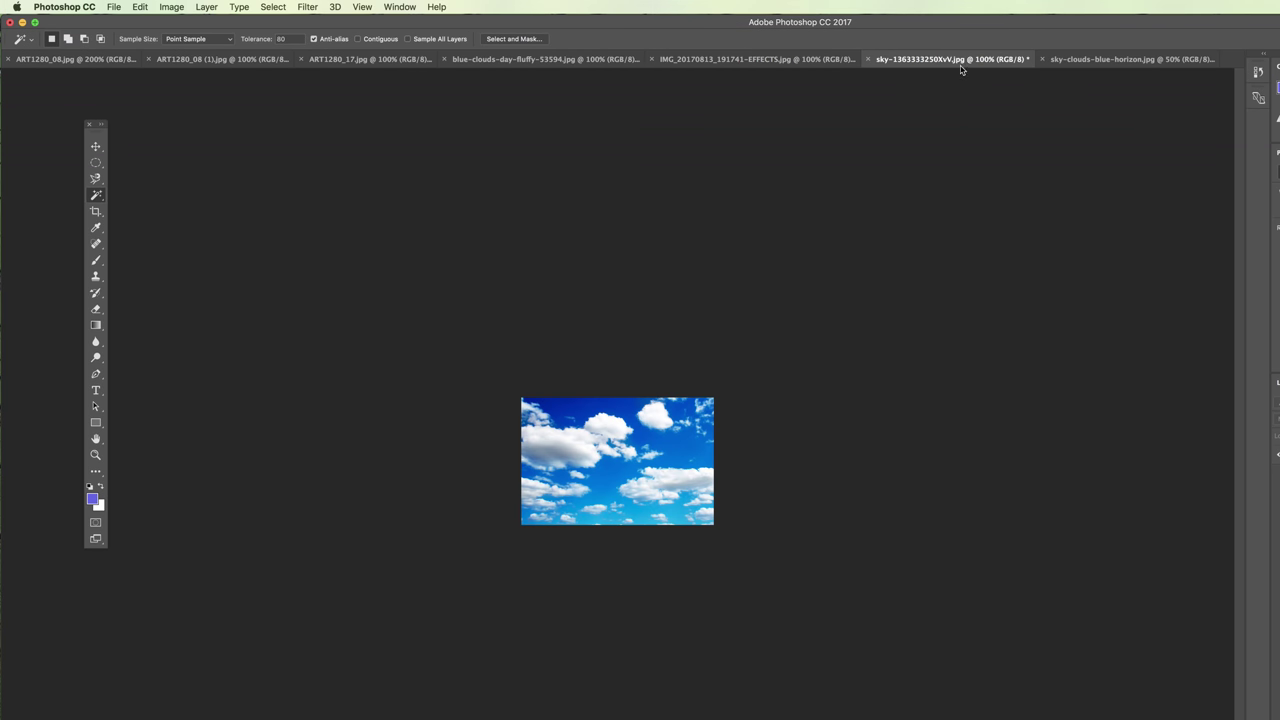
{"action": "left_click", "coordinate": [1130, 59]}
{"action": "left_click", "coordinate": [338, 64]}
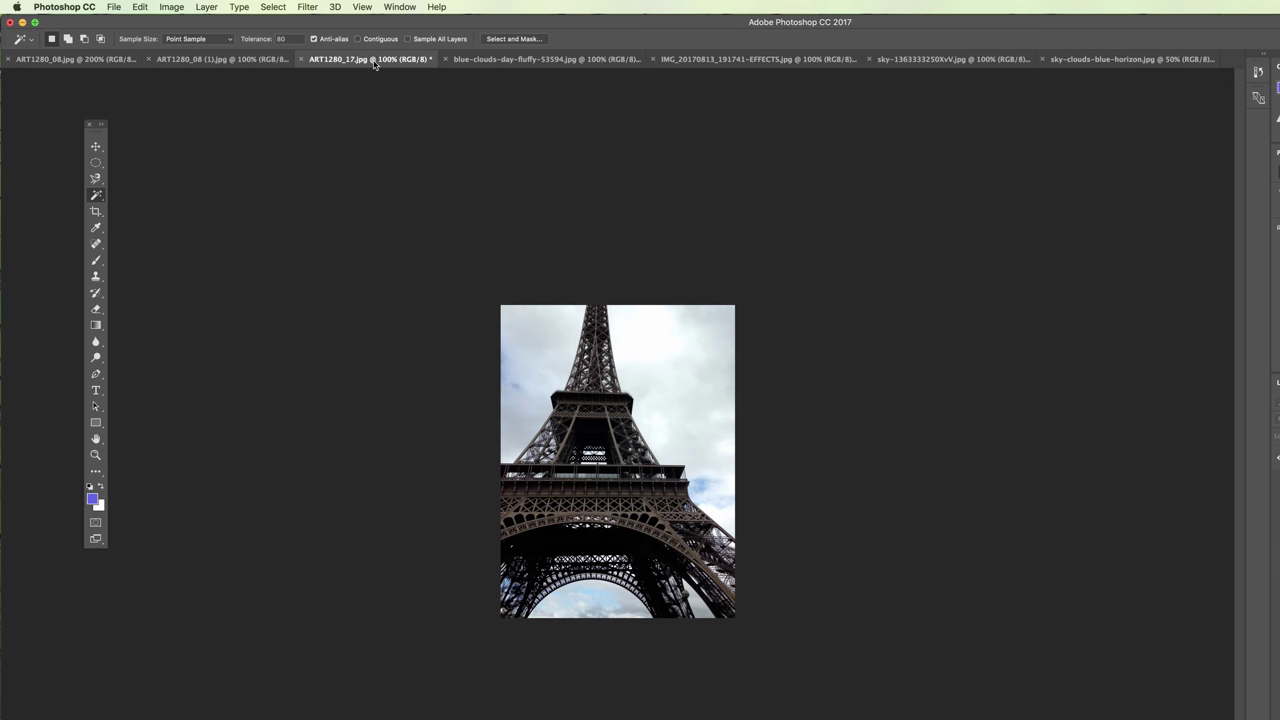
{"action": "left_click", "coordinate": [96, 455]}
{"action": "left_click_drag", "start_coordinate": [489, 290], "coordinate": [738, 621]}
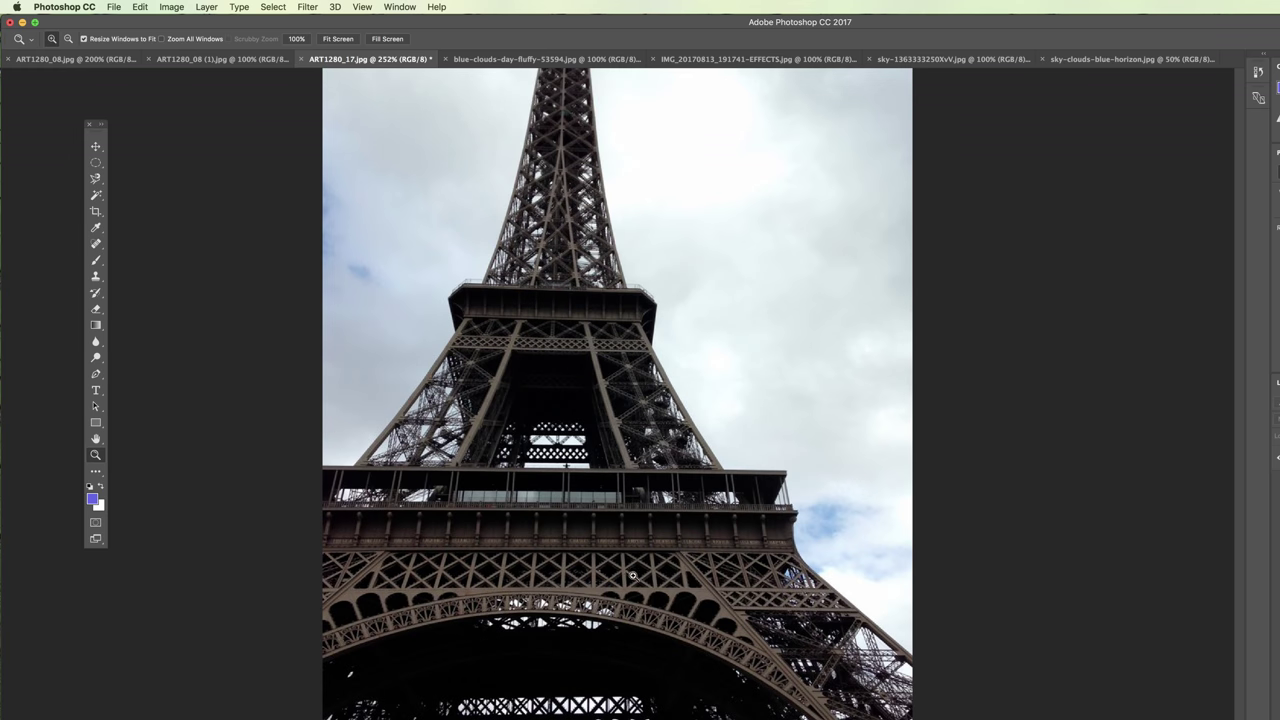
{"action": "key", "text": "super+1"}
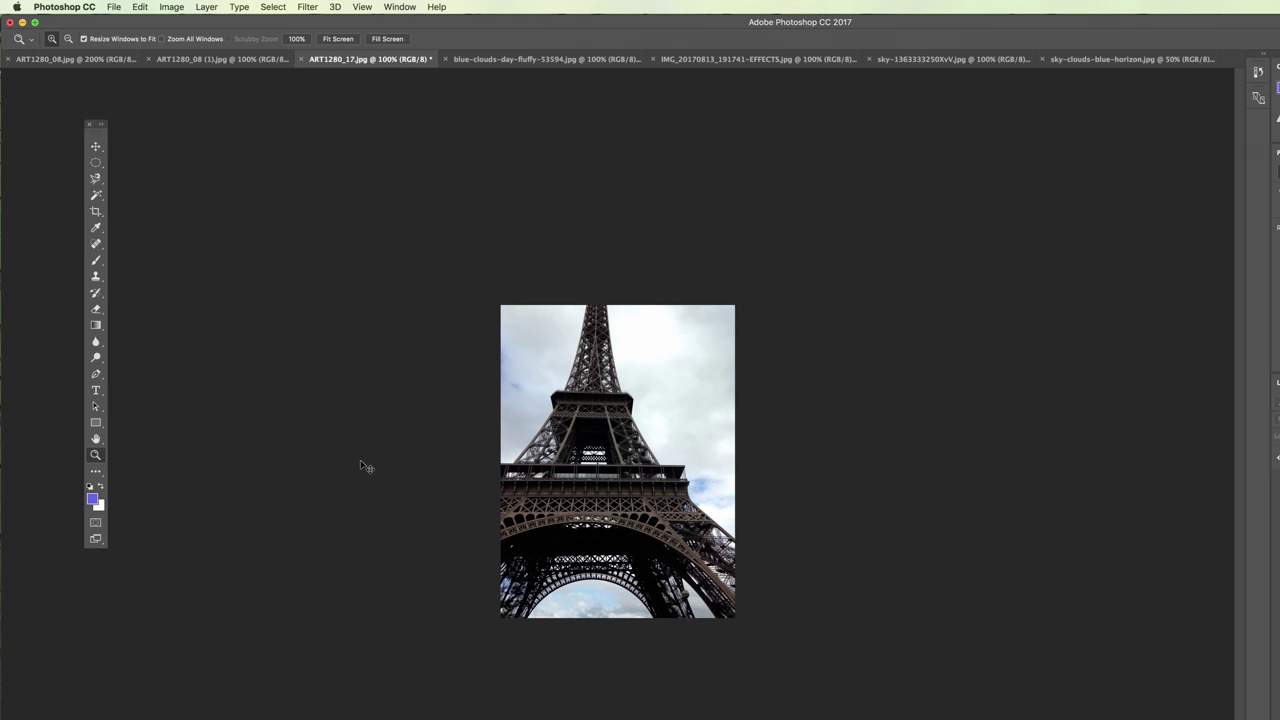
{"action": "left_click", "coordinate": [96, 195]}
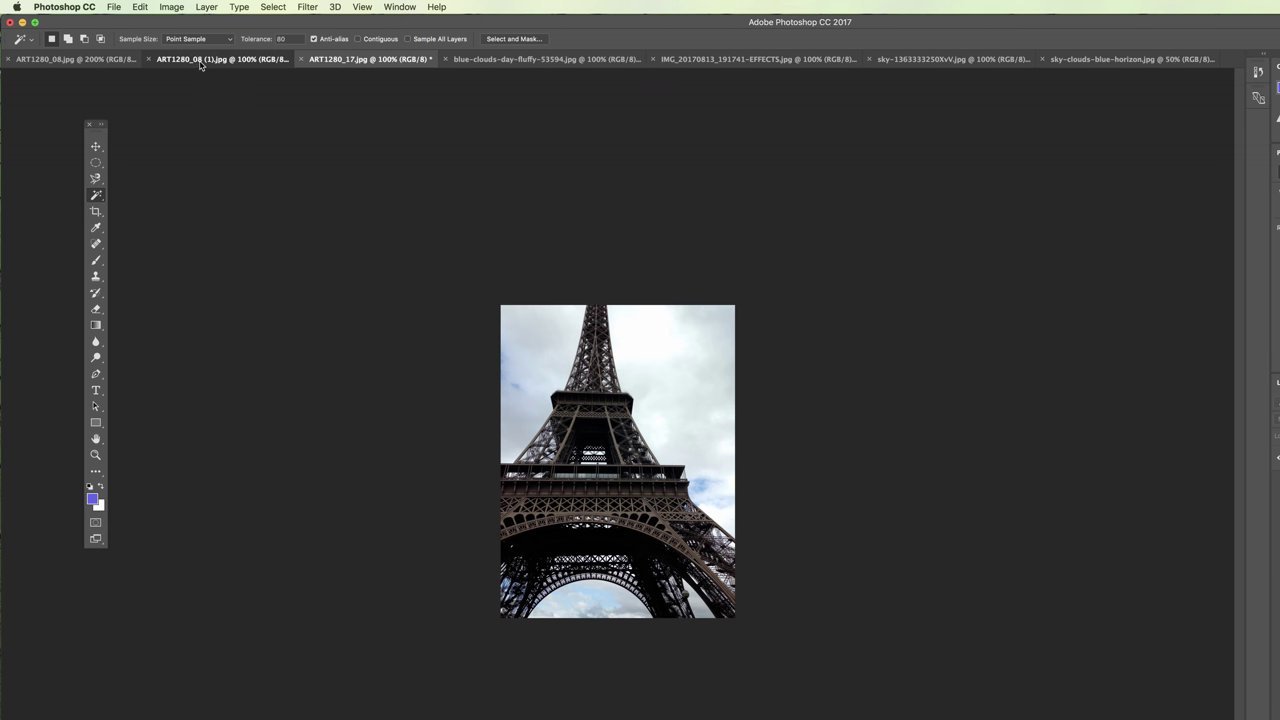
{"action": "left_click", "coordinate": [230, 60]}
{"action": "left_click", "coordinate": [570, 60]}
{"action": "left_click", "coordinate": [741, 60]}
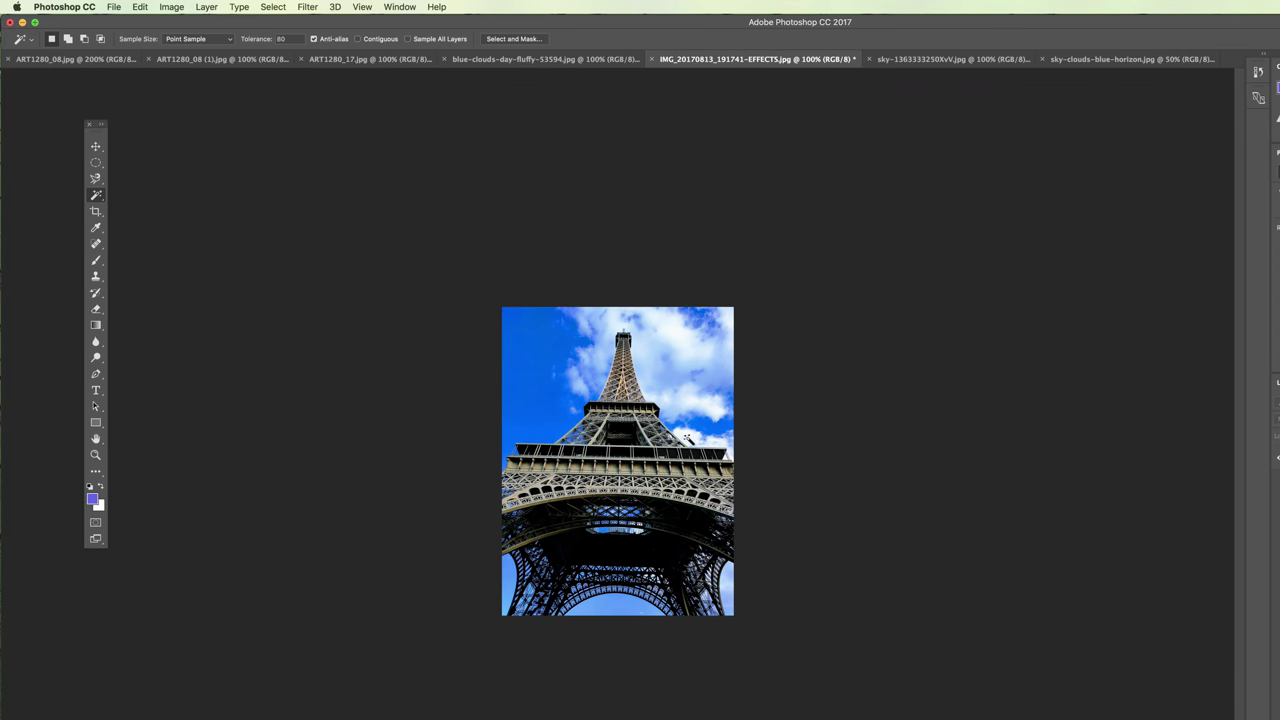
Step: Switch to ART1280_17.jpg, try deleting the cloudy sky around the Eiffel Tower with the Magic Wand, and deselect
{"action": "left_click", "coordinate": [369, 59]}
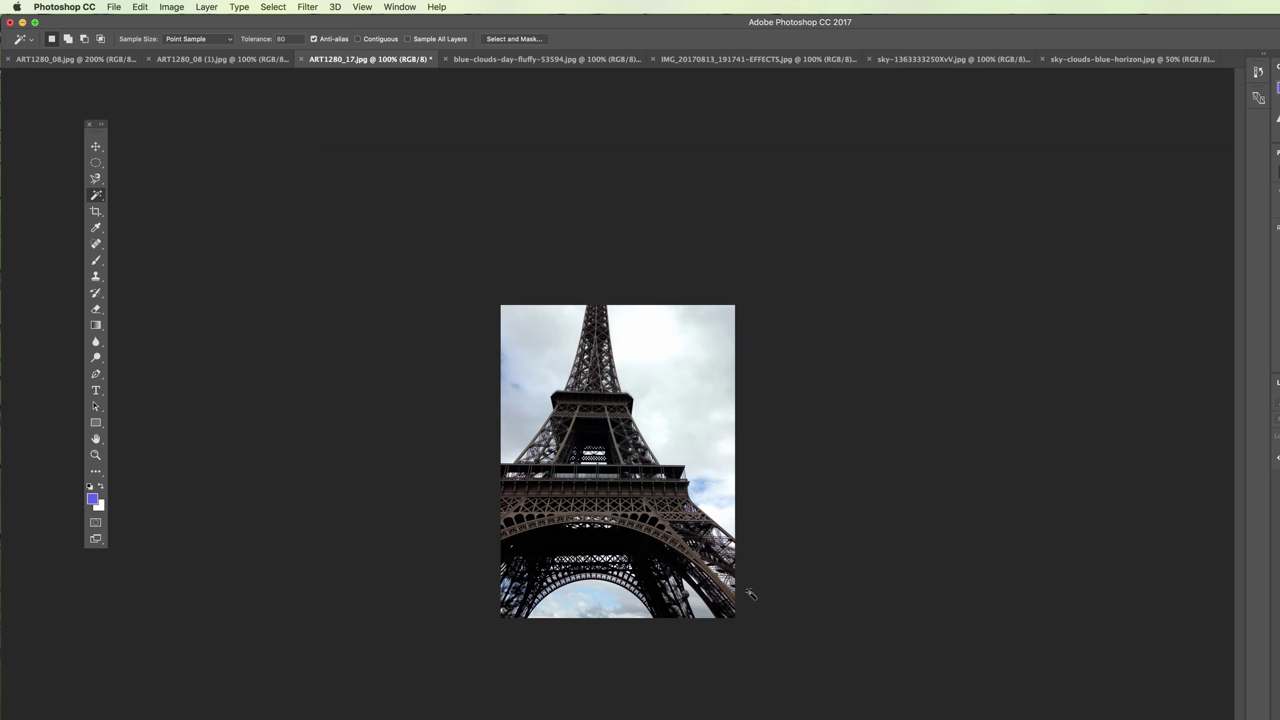
{"action": "left_click", "coordinate": [668, 340]}
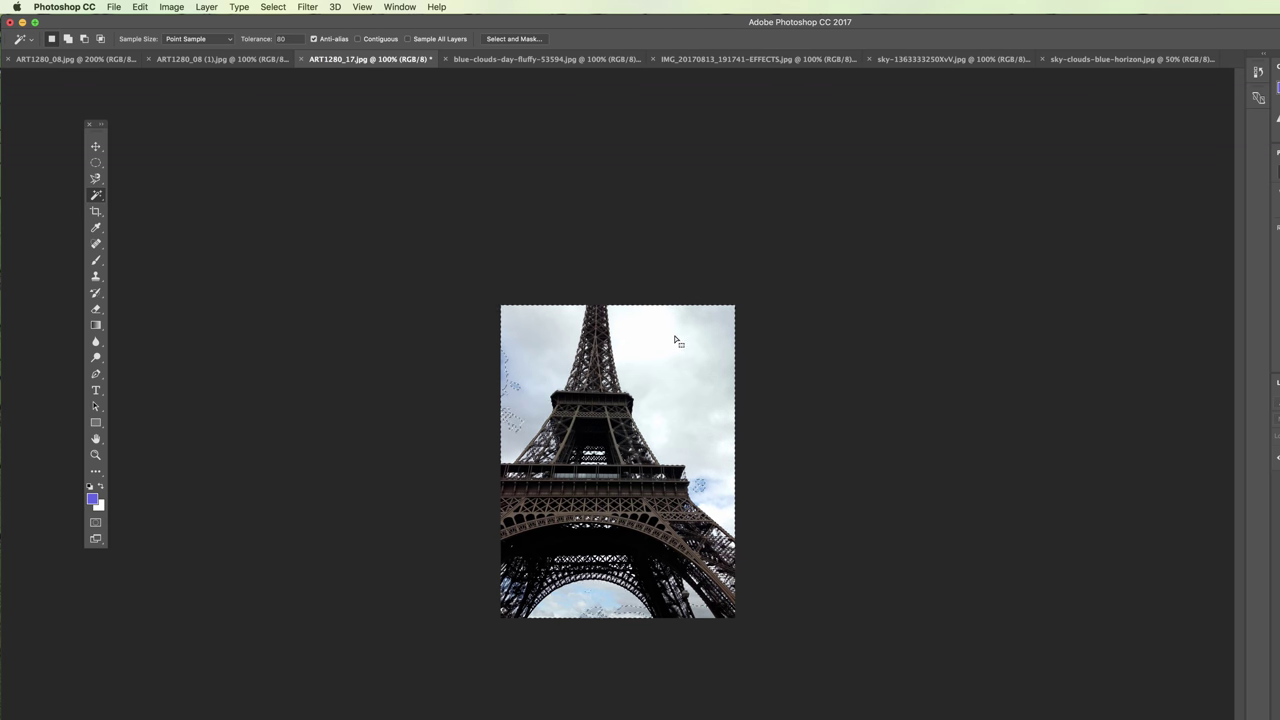
{"action": "key", "text": "BackSpace"}
{"action": "key", "text": "super+d"}
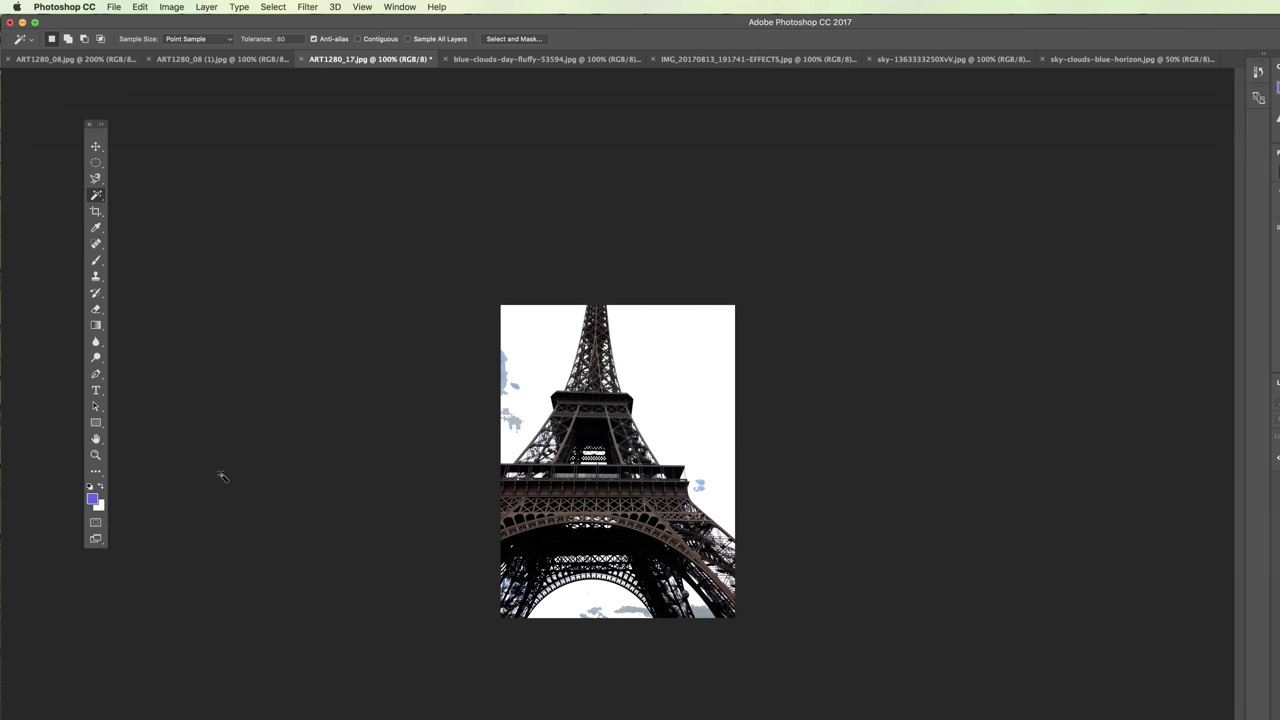
Step: Examine the Eiffel Tower's lattice and edges up close to judge how cleanly the sky was removed
{"action": "left_click", "coordinate": [95, 455]}
{"action": "left_click_drag", "start_coordinate": [592, 355], "coordinate": [658, 431]}
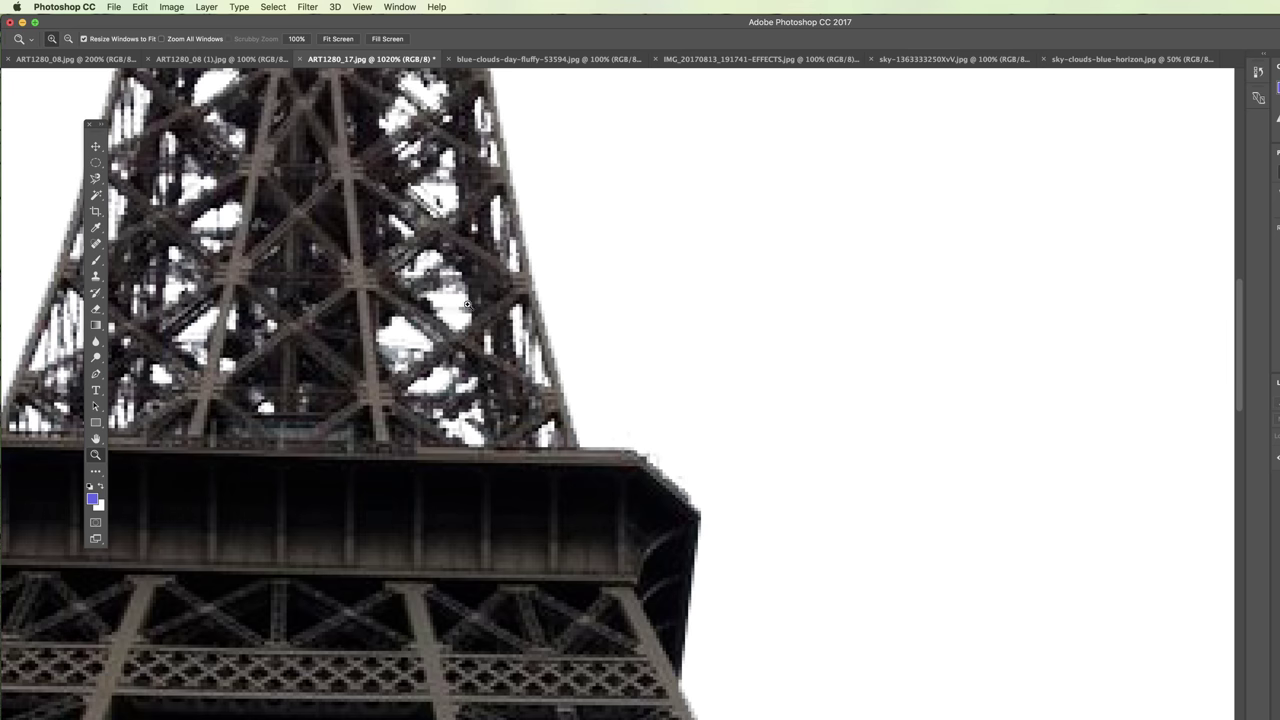
{"action": "key", "text": "super+minus"}
{"action": "key", "text": "super+minus"}
{"action": "key", "text": "super+minus"}
{"action": "key", "text": "super+minus"}
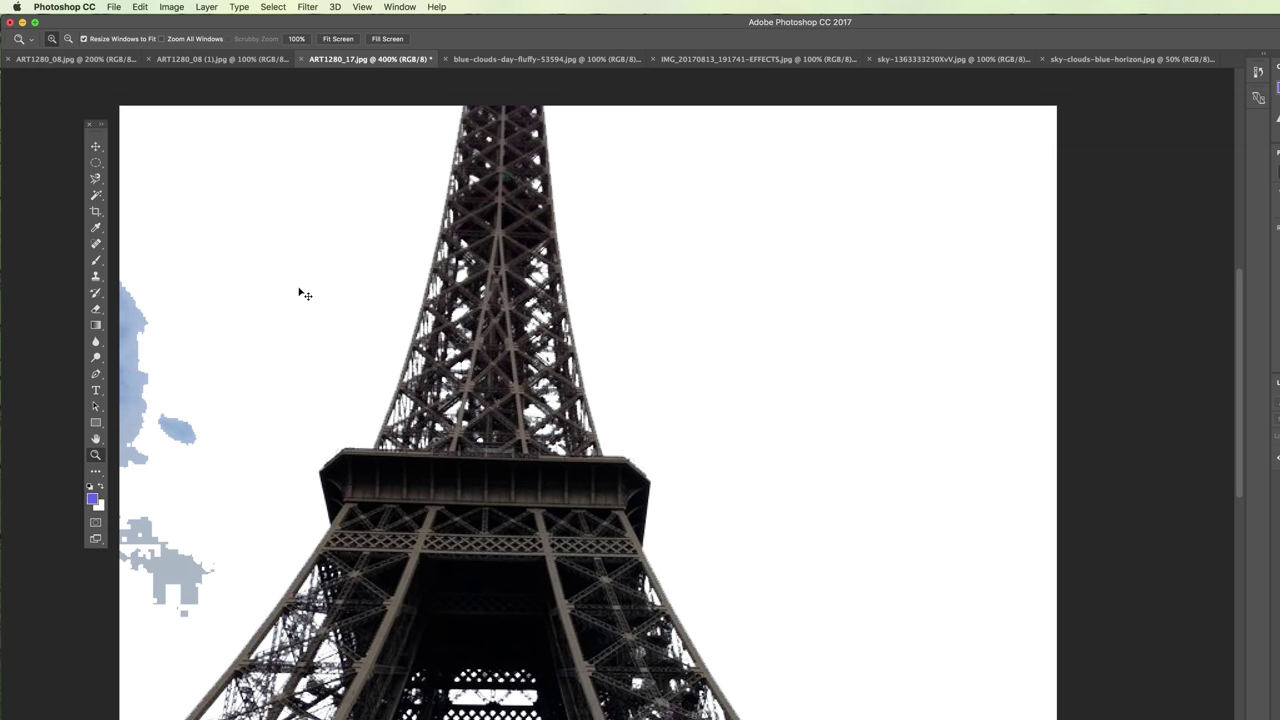
{"action": "key", "text": "super+minus"}
{"action": "key", "text": "super+minus"}
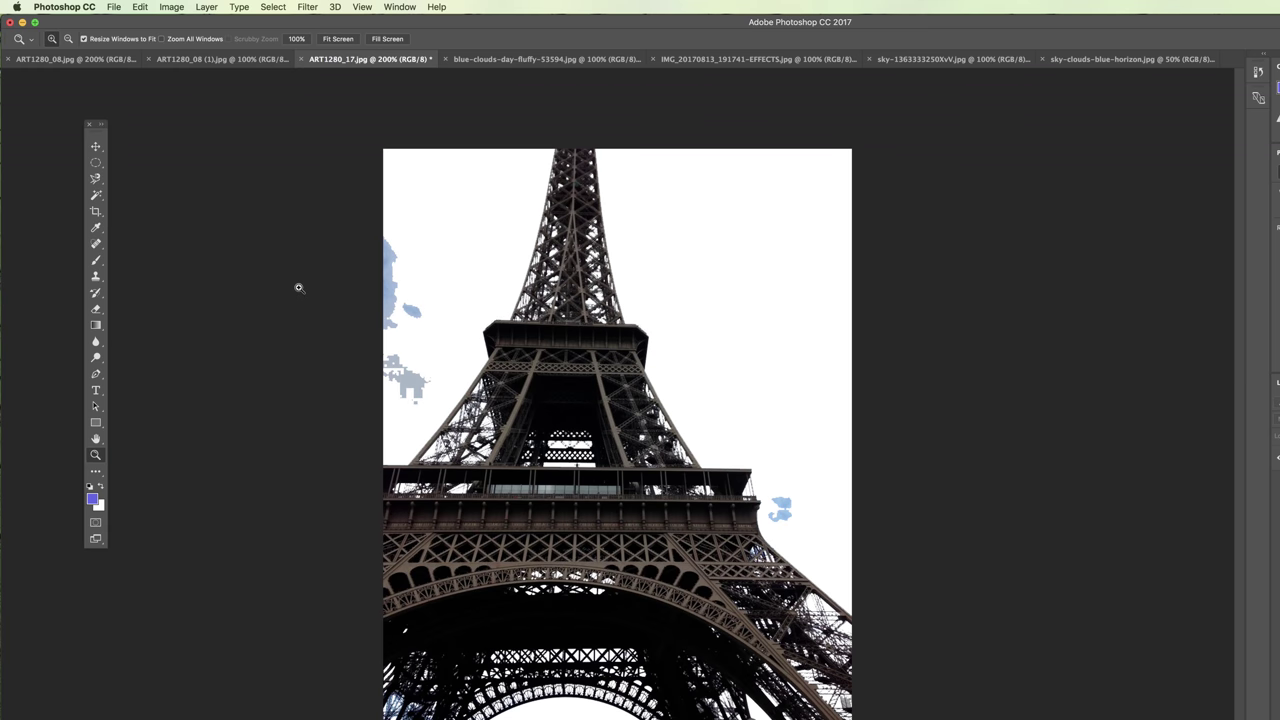
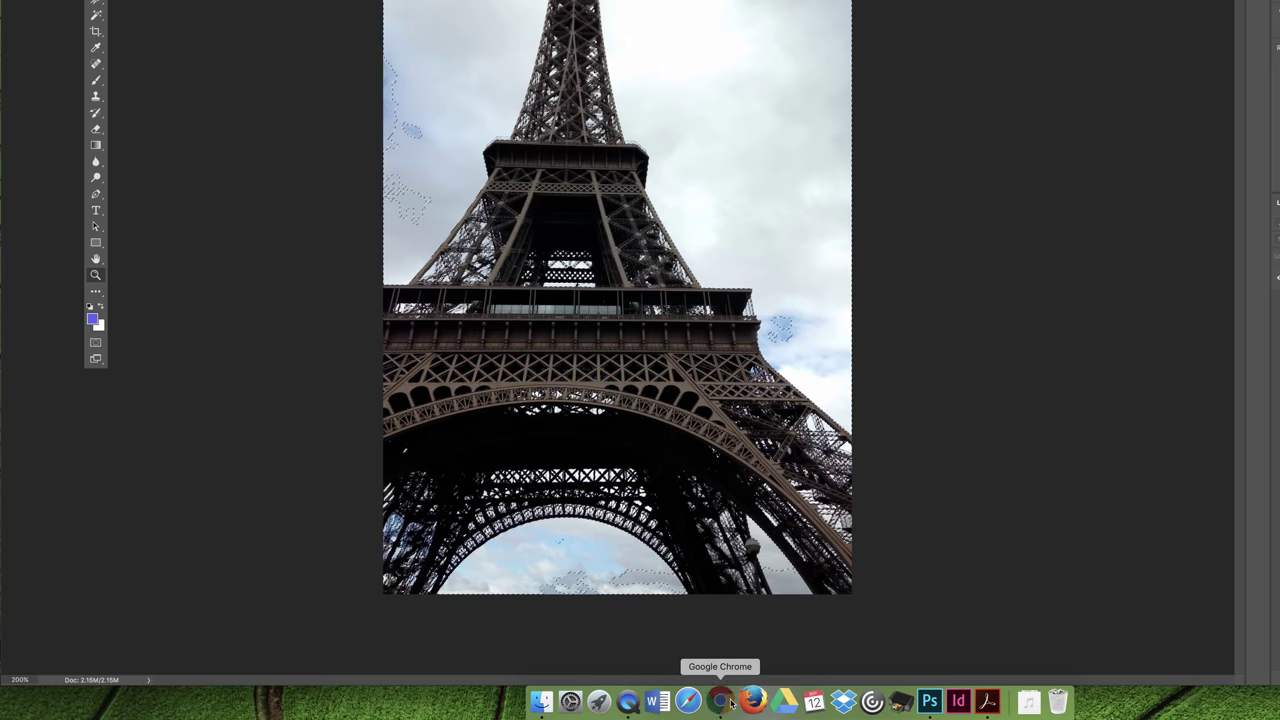
Step: Switch to Google Chrome and page back through the full-screen lecture slides to slide 3 on selections
{"action": "left_click", "coordinate": [677, 497]}
{"action": "key", "text": "Left"}
{"action": "key", "text": "Left"}
{"action": "key", "text": "Left"}
{"action": "key", "text": "Left"}
{"action": "key", "text": "Left"}
{"action": "key", "text": "Left"}
{"action": "key", "text": "Left"}
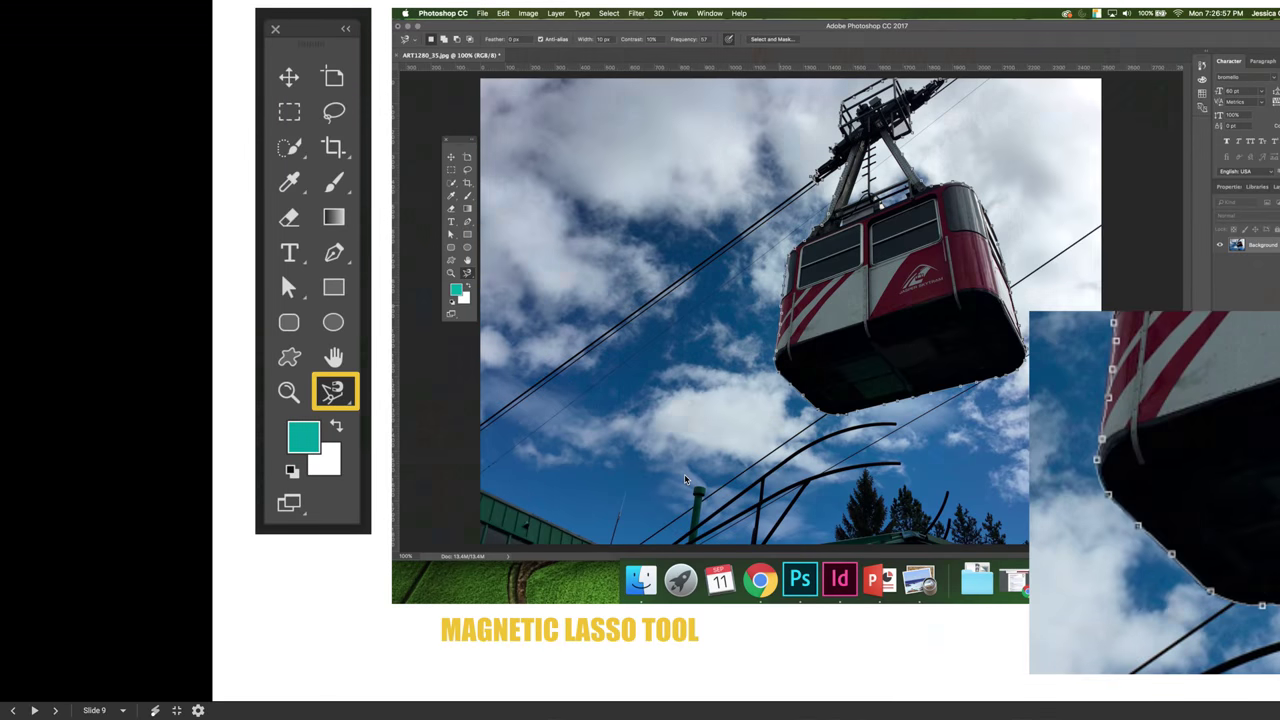
{"action": "key", "text": "Left"}
{"action": "key", "text": "Left"}
{"action": "key", "text": "Left"}
{"action": "key", "text": "Left"}
{"action": "key", "text": "Left"}
{"action": "key", "text": "Left"}
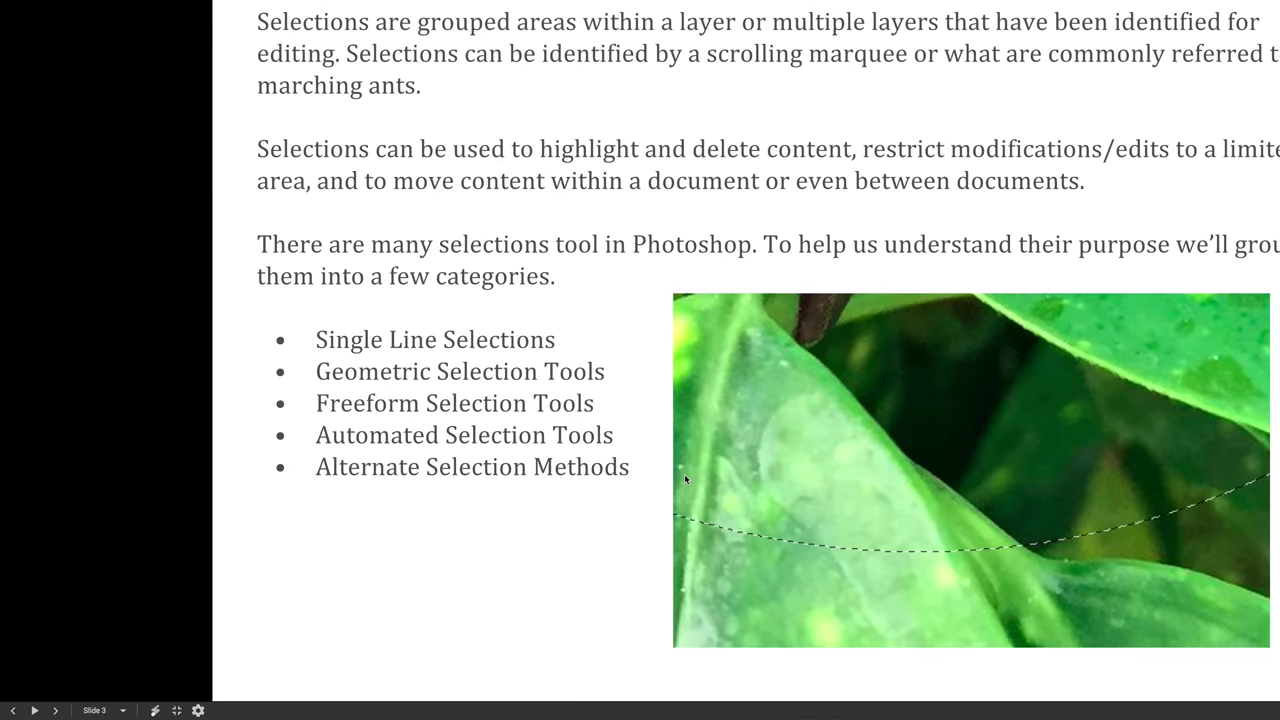
Step: Page forward through the lecture slides to slide 51 on creating layer masks, and leave the full-screen presentation
{"action": "key", "text": "Right"}
{"action": "key", "text": "Right"}
{"action": "key", "text": "Right"}
{"action": "key", "text": "Right"}
{"action": "key", "text": "Right"}
{"action": "key", "text": "Right"}
{"action": "key", "text": "Right"}
{"action": "key", "text": "Right"}
{"action": "key", "text": "Right"}
{"action": "key", "text": "Right"}
{"action": "key", "text": "Right"}
{"action": "key", "text": "Right"}
{"action": "key", "text": "Right"}
{"action": "key", "text": "Right"}
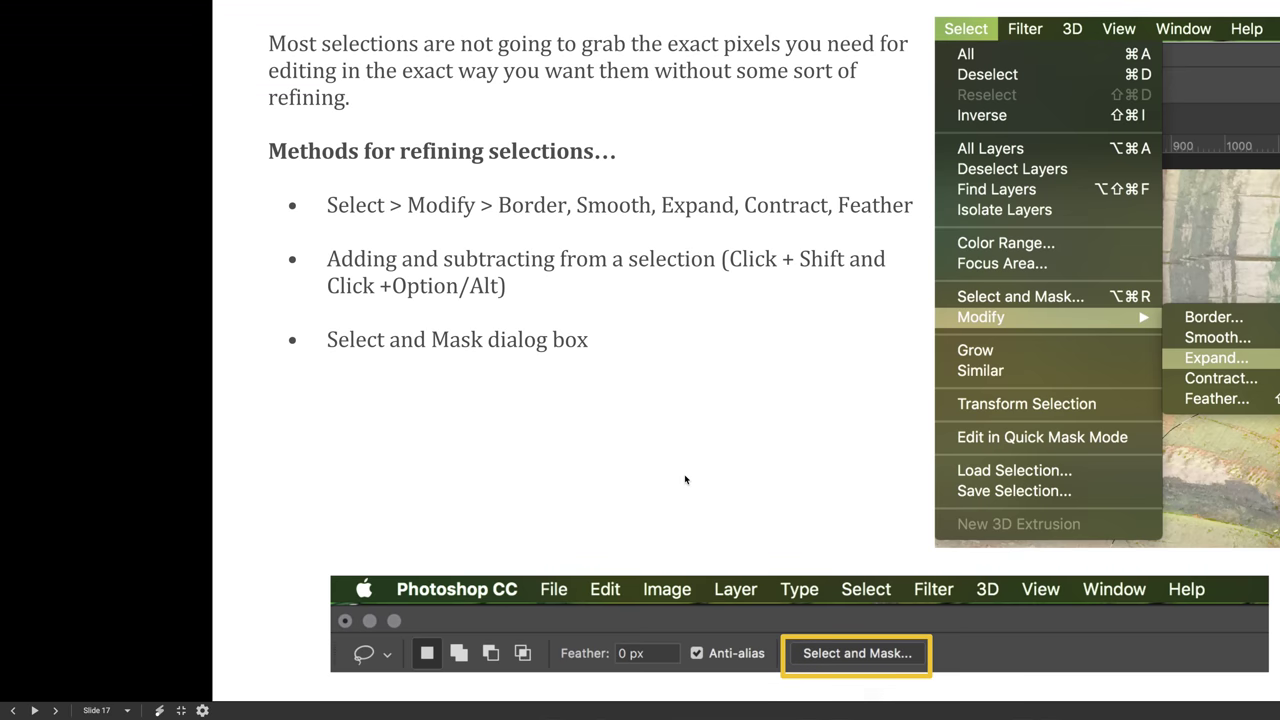
{"action": "key", "text": "Right"}
{"action": "key", "text": "Right"}
{"action": "key", "text": "Right"}
{"action": "key", "text": "Right"}
{"action": "key", "text": "Right"}
{"action": "key", "text": "Right"}
{"action": "key", "text": "Right"}
{"action": "key", "text": "Right"}
{"action": "key", "text": "Right"}
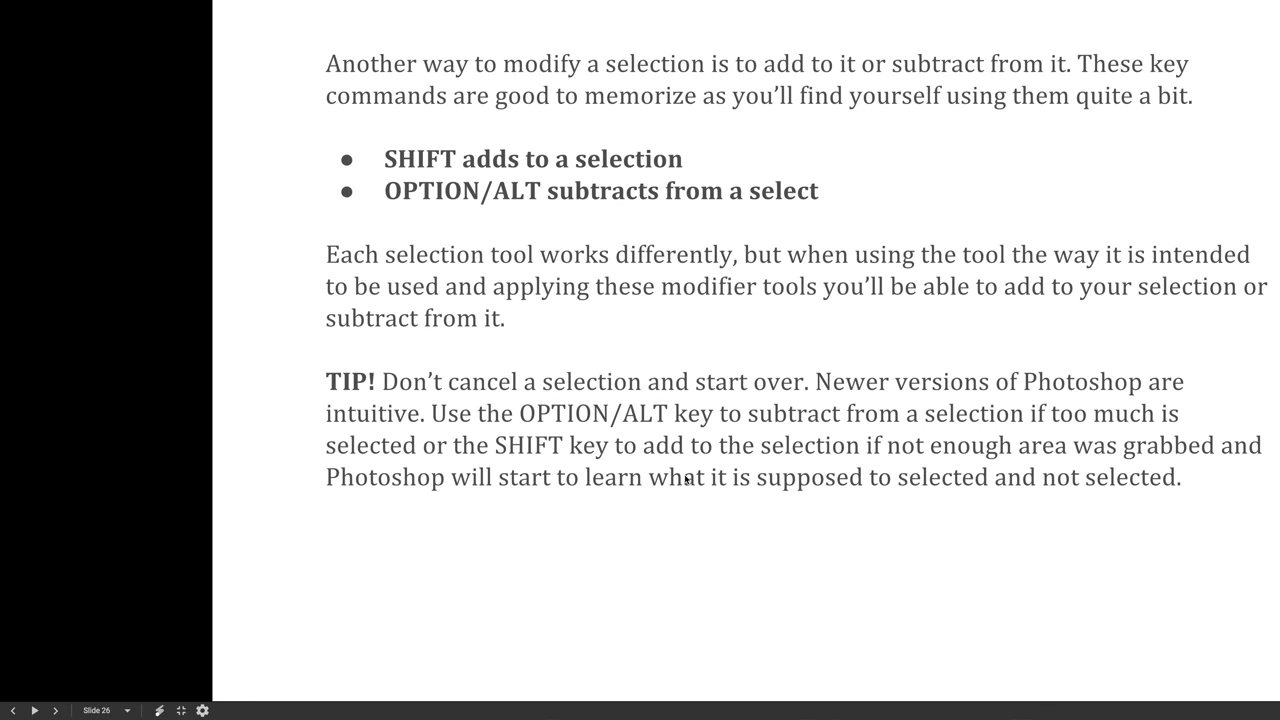
{"action": "key", "text": "Right"}
{"action": "key", "text": "Right"}
{"action": "key", "text": "Right"}
{"action": "key", "text": "Right"}
{"action": "key", "text": "Right"}
{"action": "key", "text": "Right"}
{"action": "key", "text": "Right"}
{"action": "key", "text": "Right"}
{"action": "key", "text": "Right"}
{"action": "key", "text": "Right"}
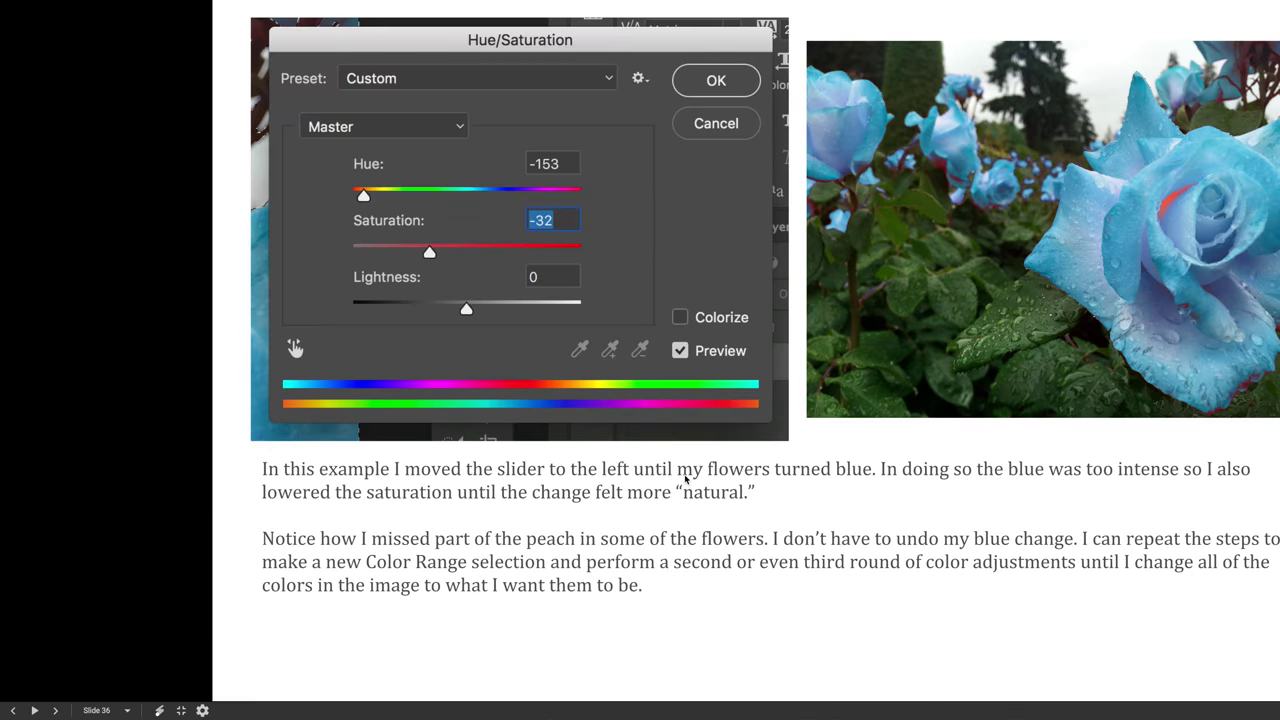
{"action": "key", "text": "Right"}
{"action": "key", "text": "Right"}
{"action": "key", "text": "Right"}
{"action": "key", "text": "Right"}
{"action": "key", "text": "Right"}
{"action": "key", "text": "Right"}
{"action": "key", "text": "Right"}
{"action": "key", "text": "Right"}
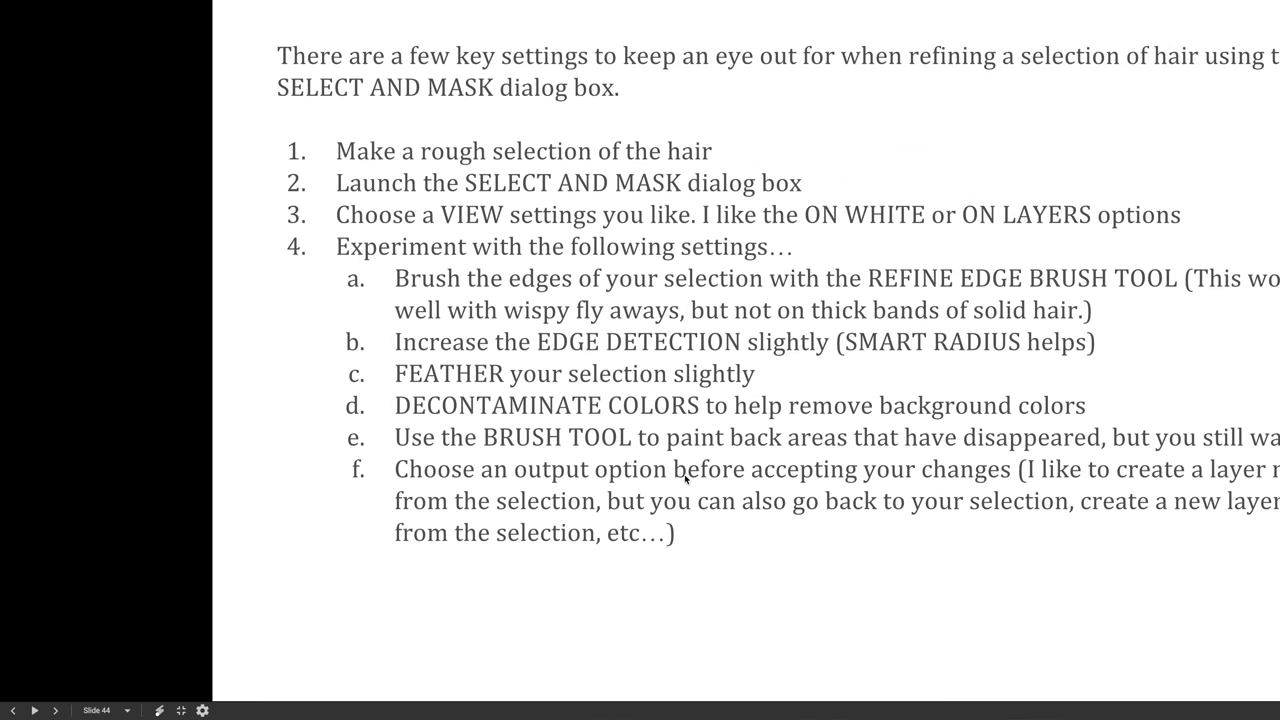
{"action": "key", "text": "Right"}
{"action": "key", "text": "Right"}
{"action": "key", "text": "Right"}
{"action": "key", "text": "Right"}
{"action": "key", "text": "Right"}
{"action": "key", "text": "Right"}
{"action": "key", "text": "Right"}
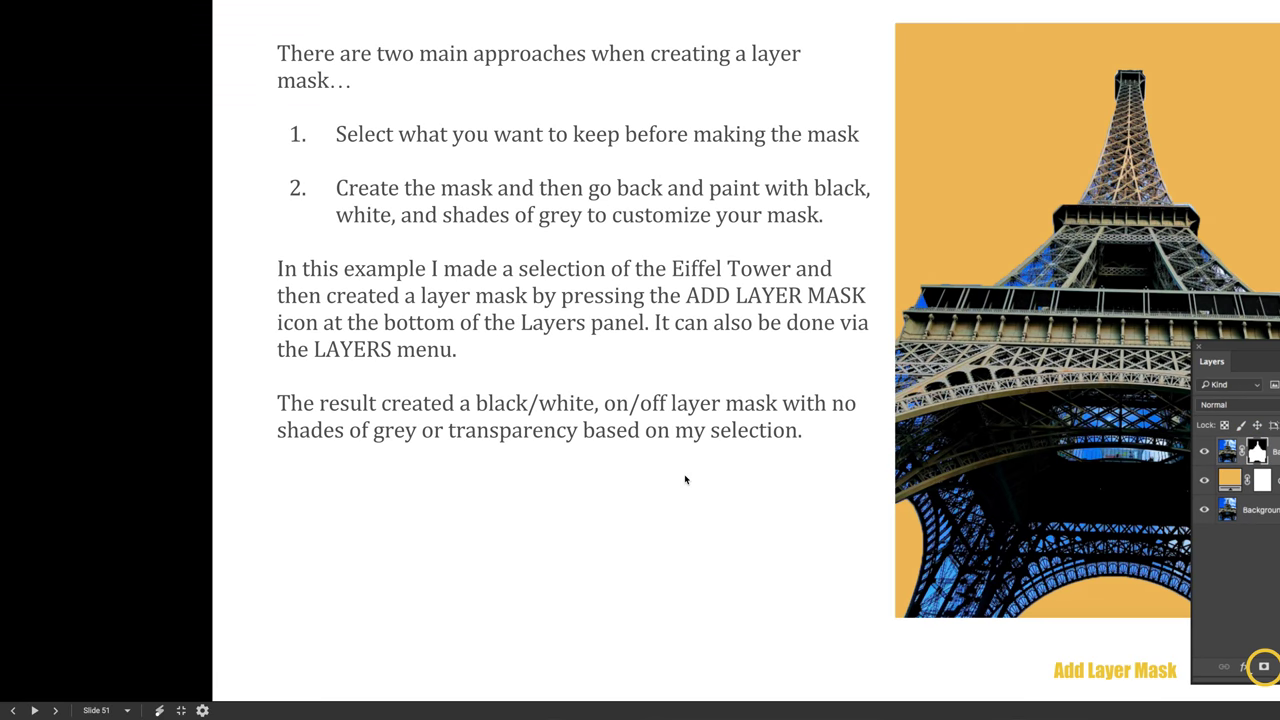
{"action": "key", "text": "Right"}
{"action": "key", "text": "Left"}
{"action": "key", "text": "Escape"}
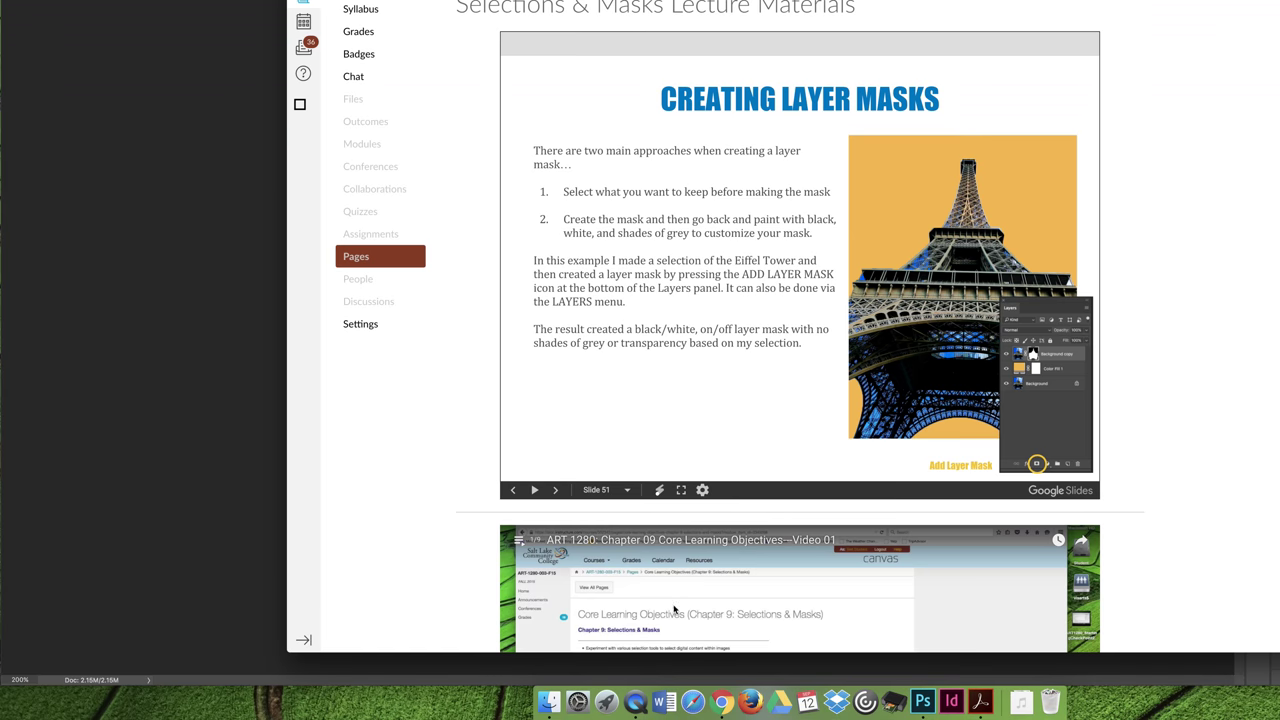
Step: Switch to Photoshop, reselect the cloudy sky around the Eiffel Tower with a lower Magic Wand tolerance, and swap the foreground and background colors
{"action": "left_click", "coordinate": [922, 702]}
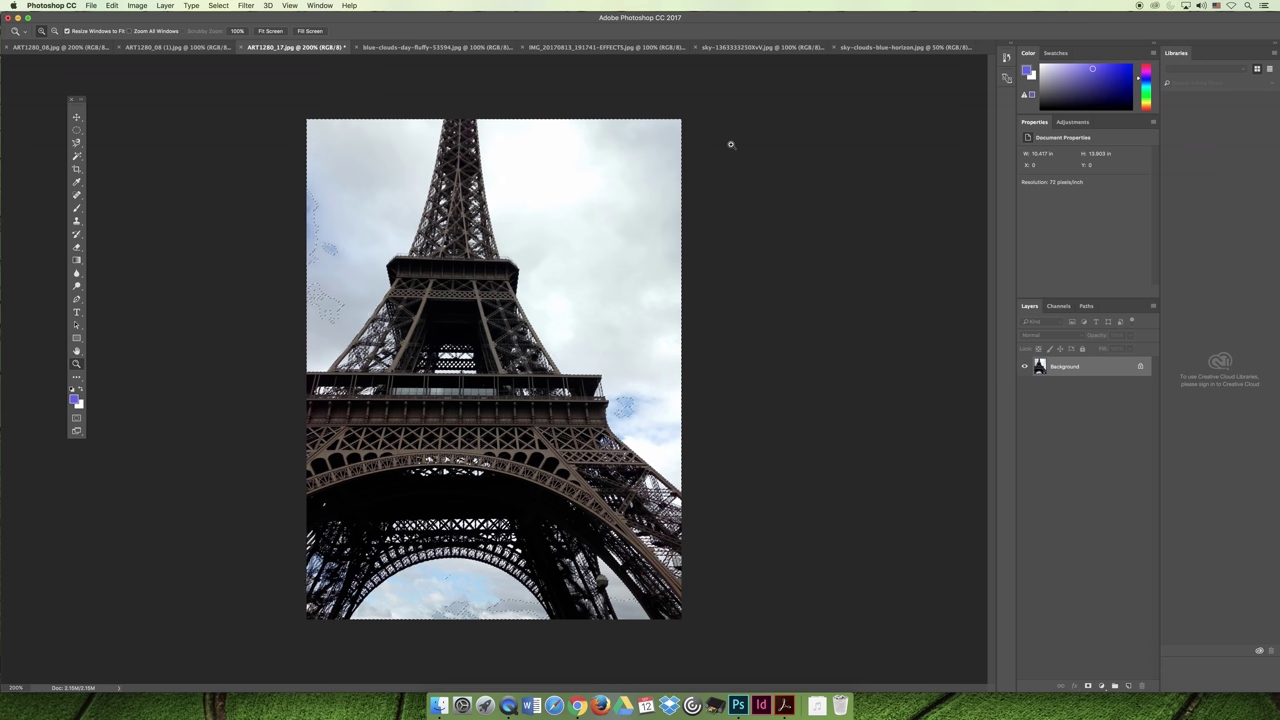
{"action": "left_click", "coordinate": [636, 145]}
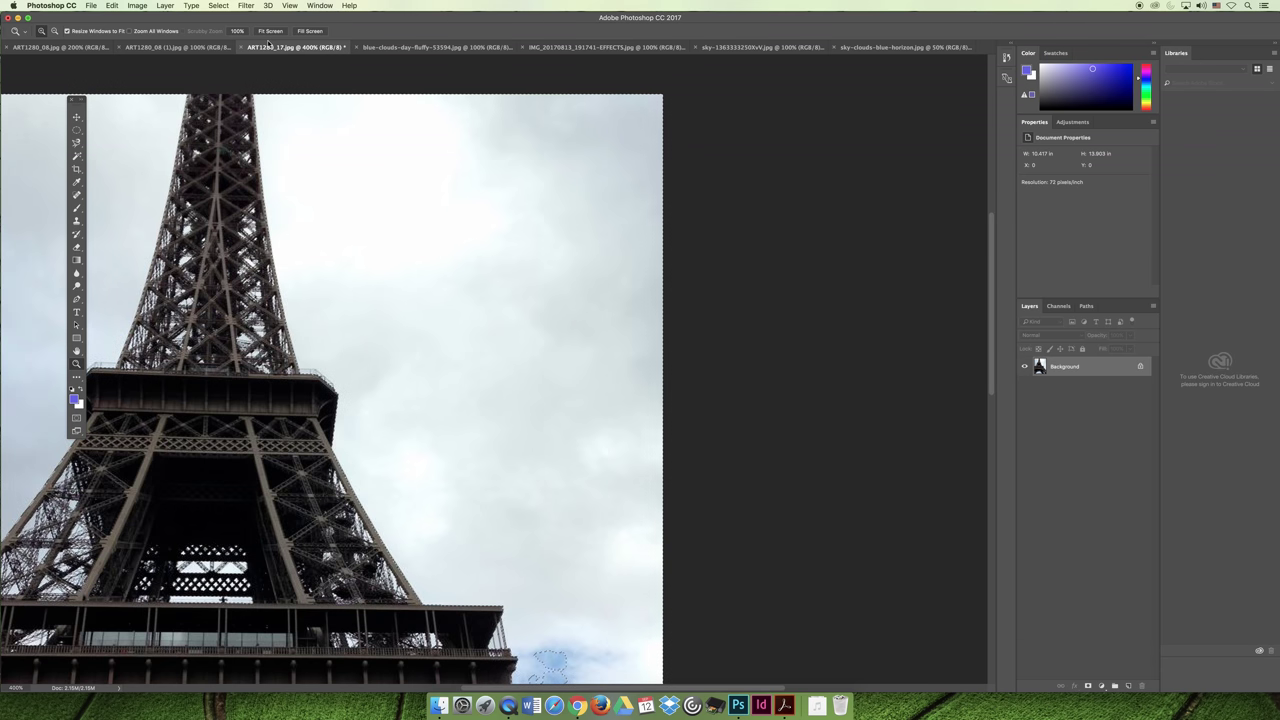
{"action": "left_click", "coordinate": [270, 32]}
{"action": "key", "text": "w"}
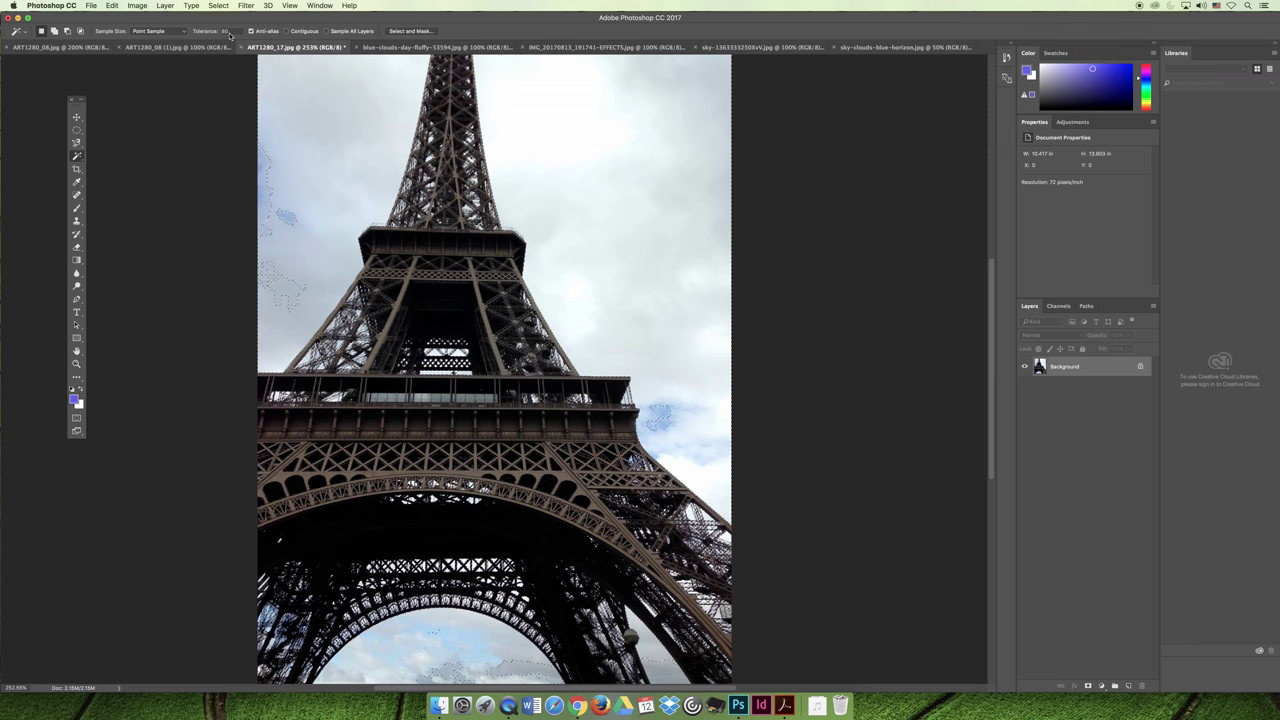
{"action": "type", "text": "10"}
{"action": "key", "text": "super+d"}
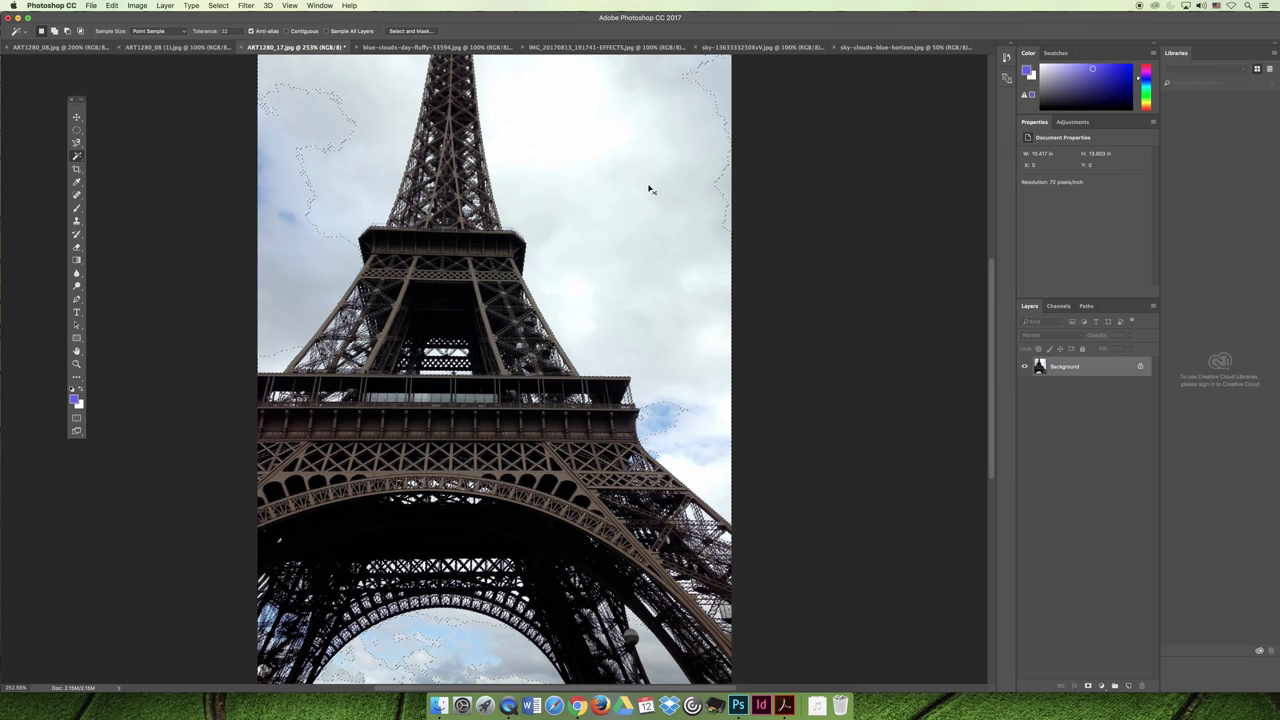
{"action": "left_click", "coordinate": [81, 389]}
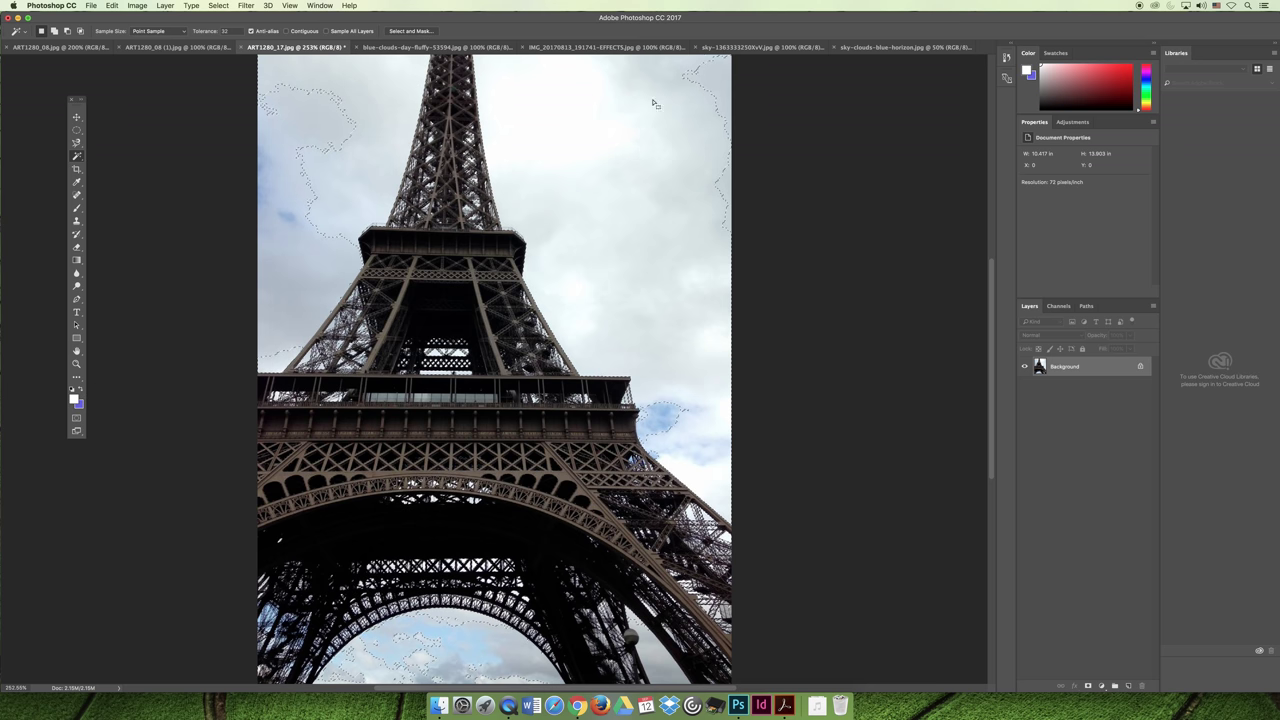
Step: Try filling the selected sky around the Eiffel Tower with the purple background color, undo the fill, and clear the selection
{"action": "key", "text": "super+BackSpace"}
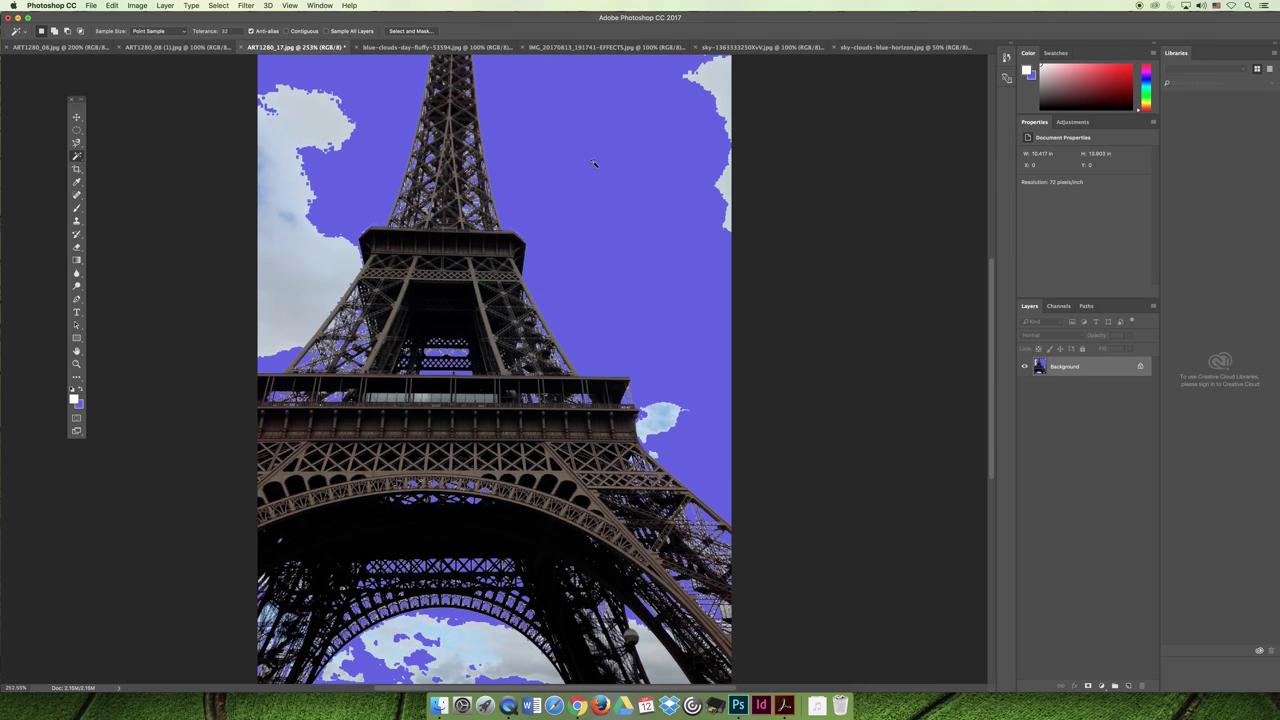
{"action": "key", "text": "super+z"}
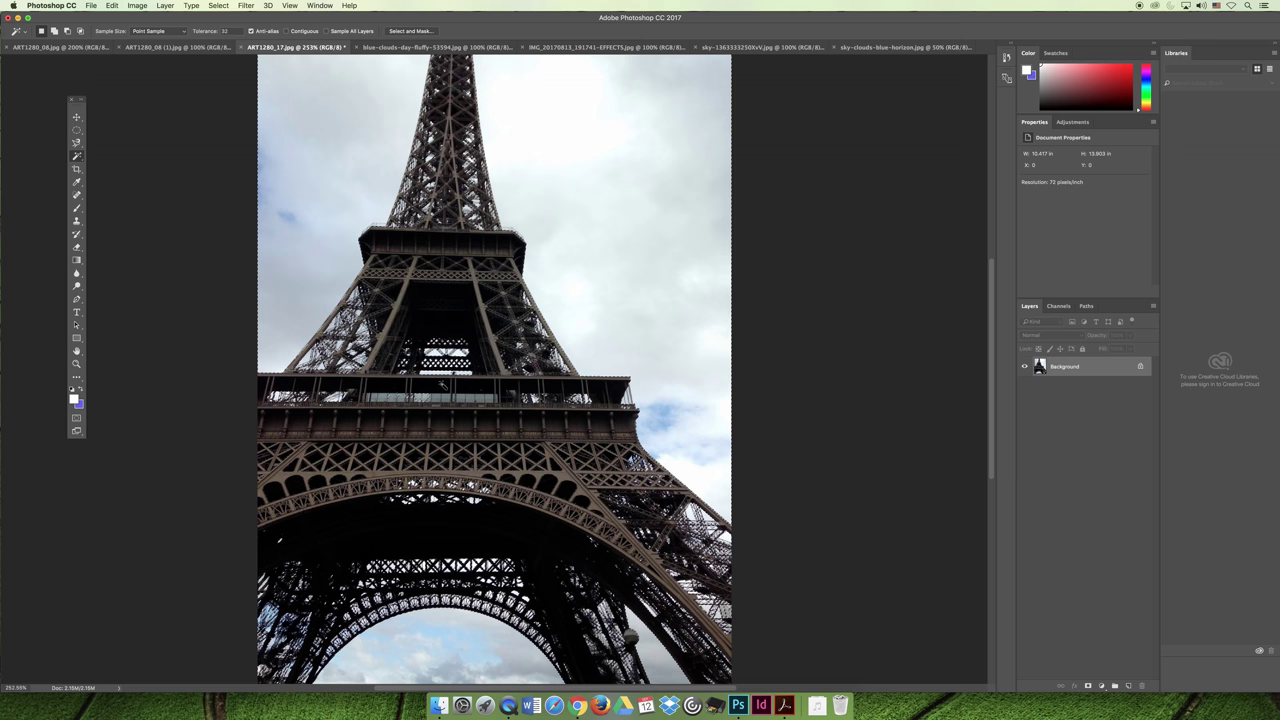
{"action": "left_click", "coordinate": [422, 402]}
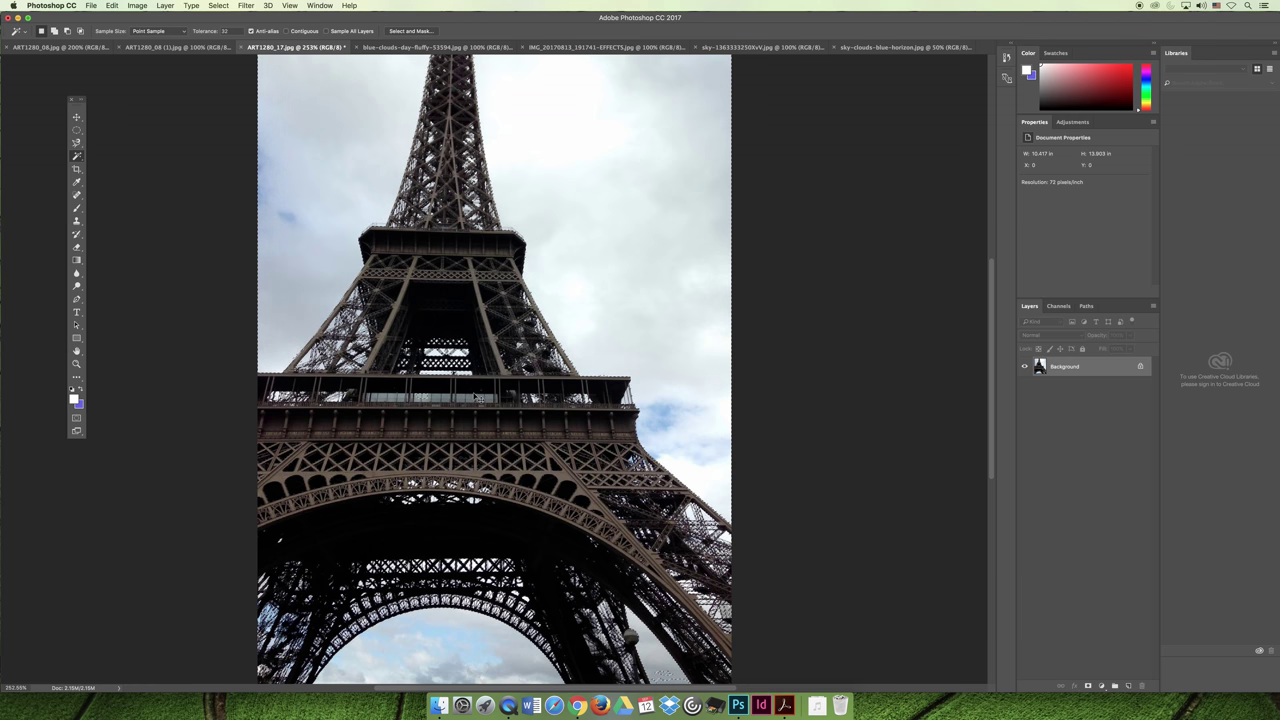
{"action": "key", "text": "super+d"}
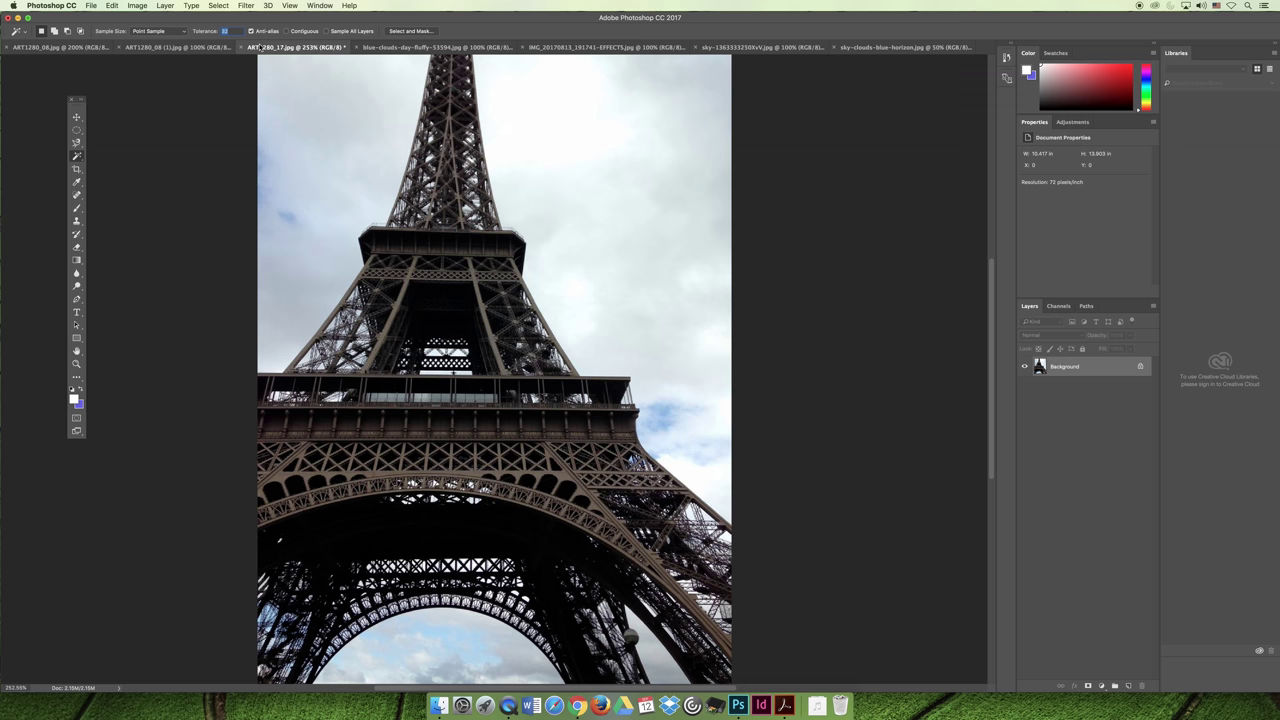
Step: Select the sky with a Magic Wand tolerance of 100 and try a purple background-color fill on it
{"action": "type", "text": "10"}
{"action": "left_click", "coordinate": [664, 165]}
{"action": "key", "text": "BackSpace"}
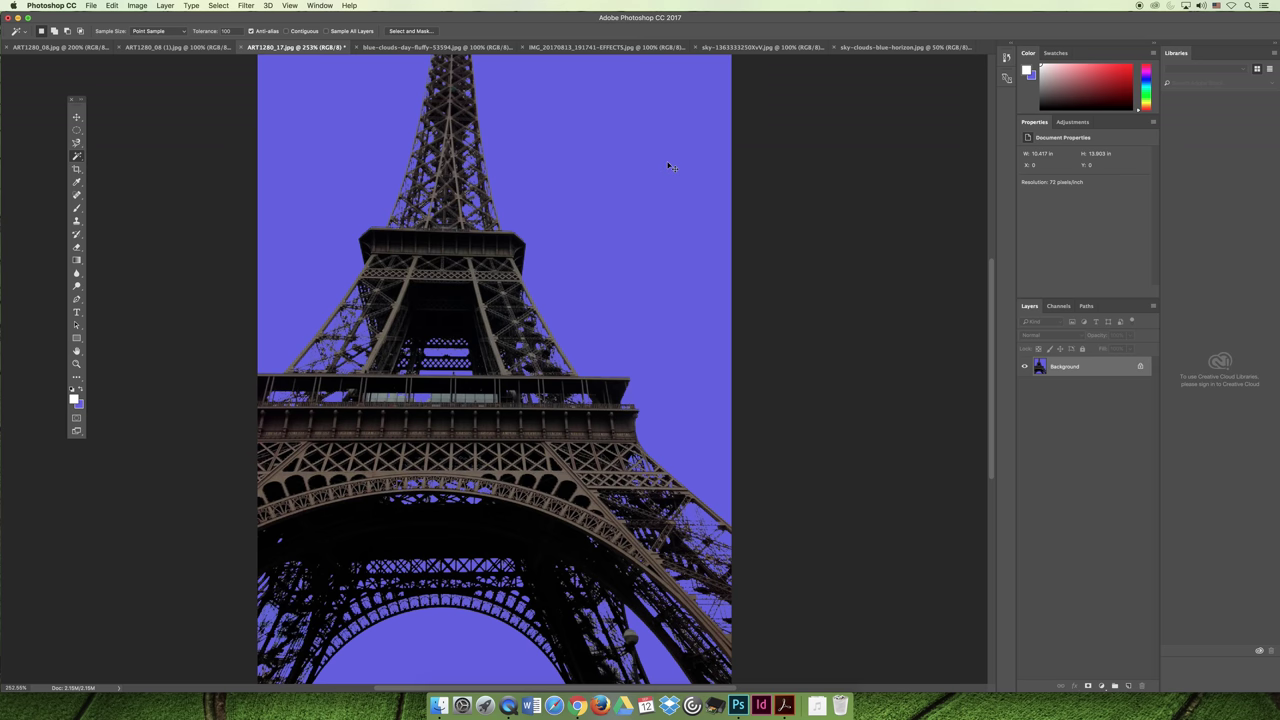
{"action": "key", "text": "super+minus"}
{"action": "key", "text": "super+minus"}
{"action": "key", "text": "super+minus"}
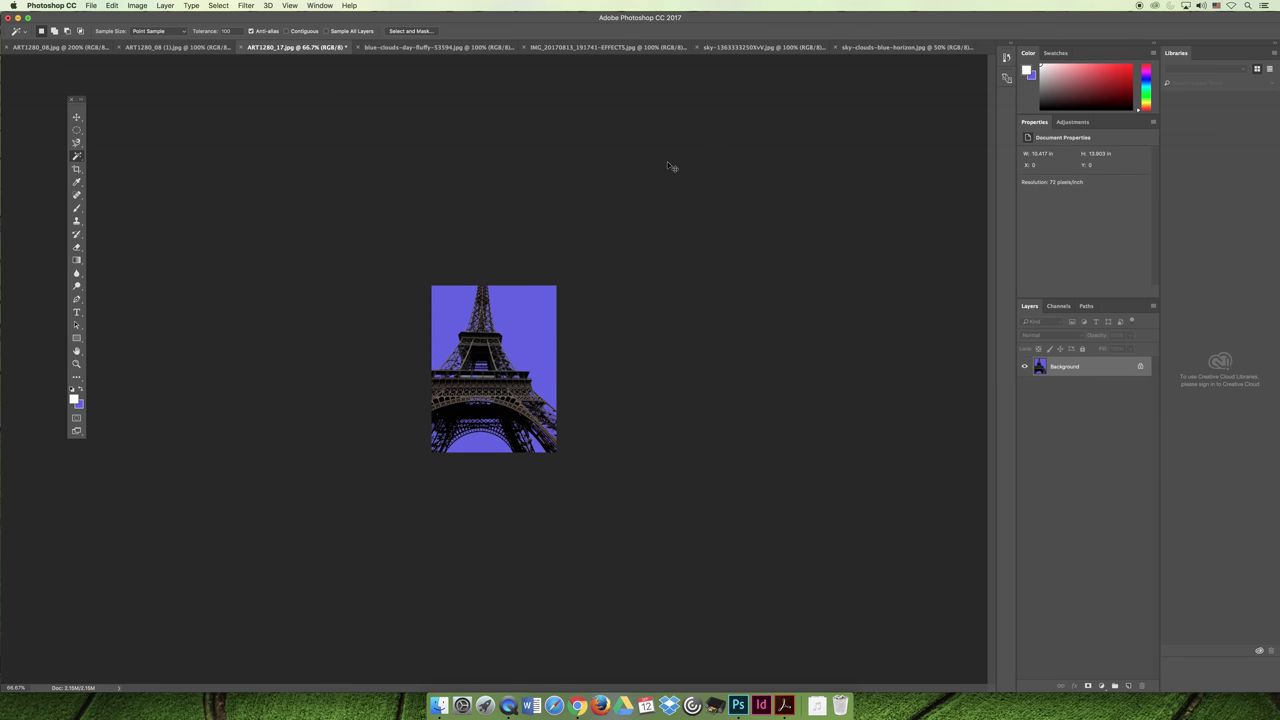
{"action": "key", "text": "super+plus"}
{"action": "key", "text": "super+plus"}
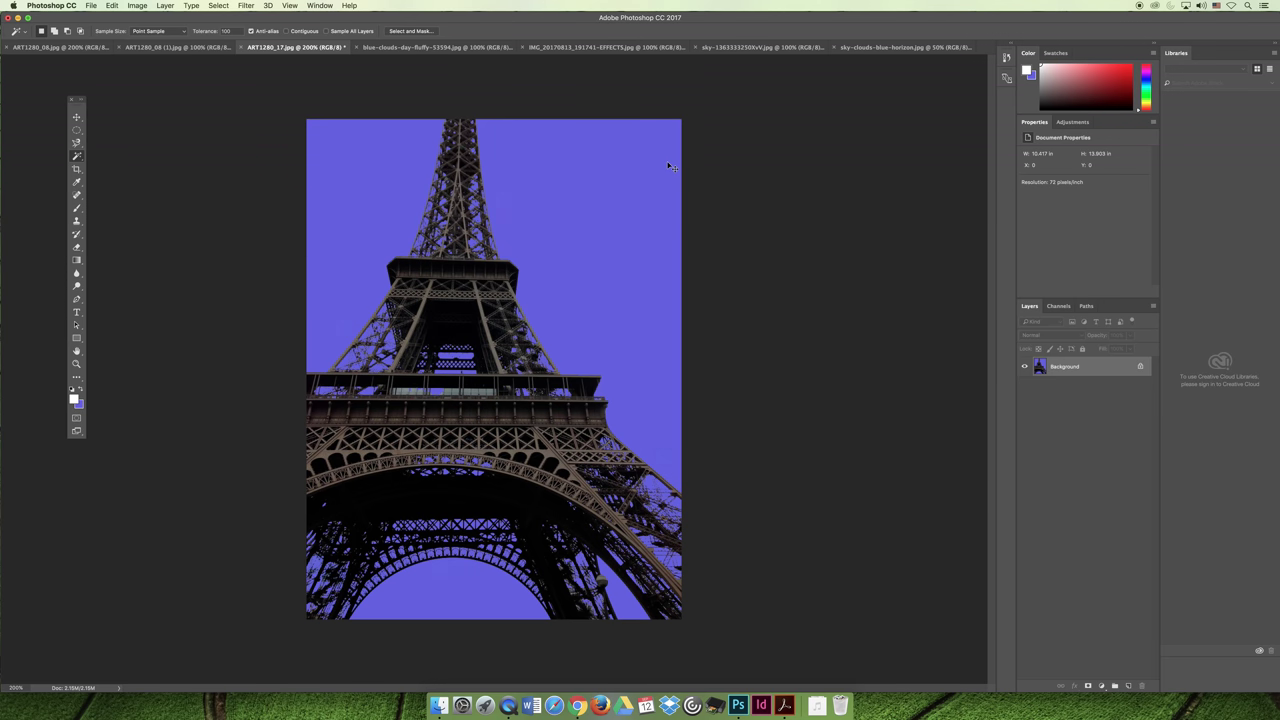
{"action": "key", "text": "super+z"}
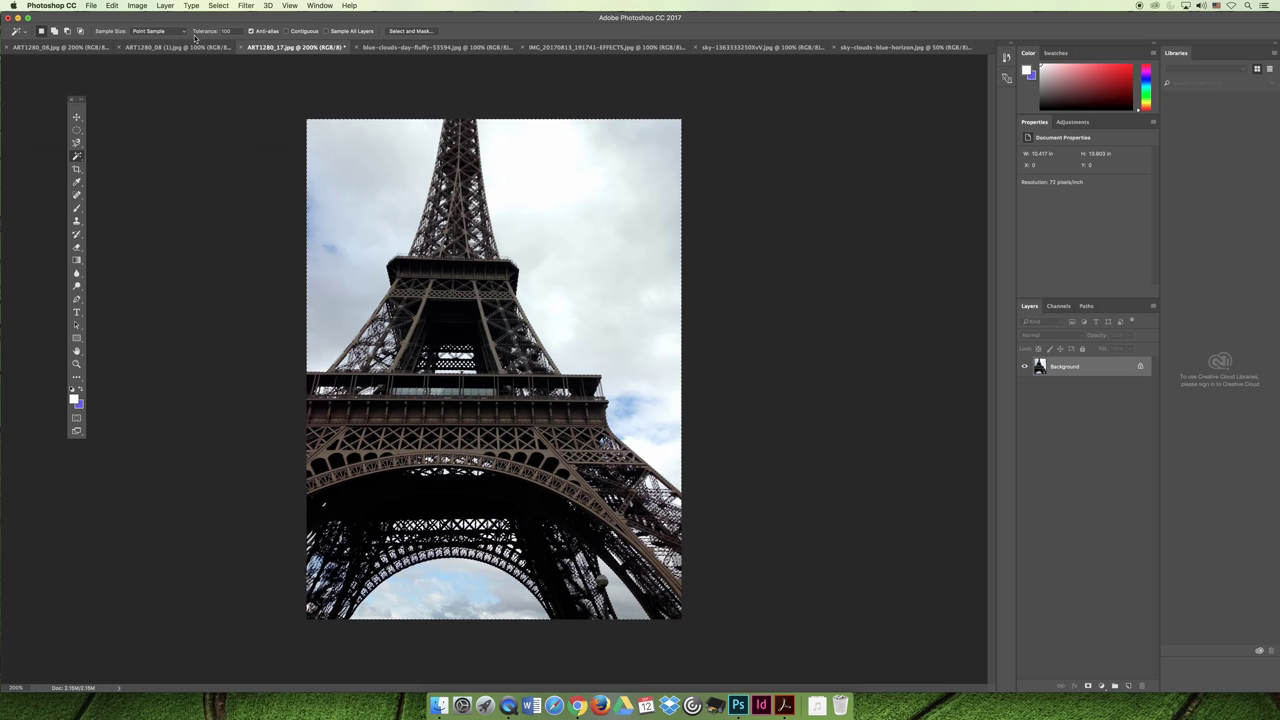
Step: Set the Magic Wand tolerance to 80 and reselect the cloudy sky around the tower
{"action": "left_click", "coordinate": [226, 31]}
{"action": "type", "text": "0"}
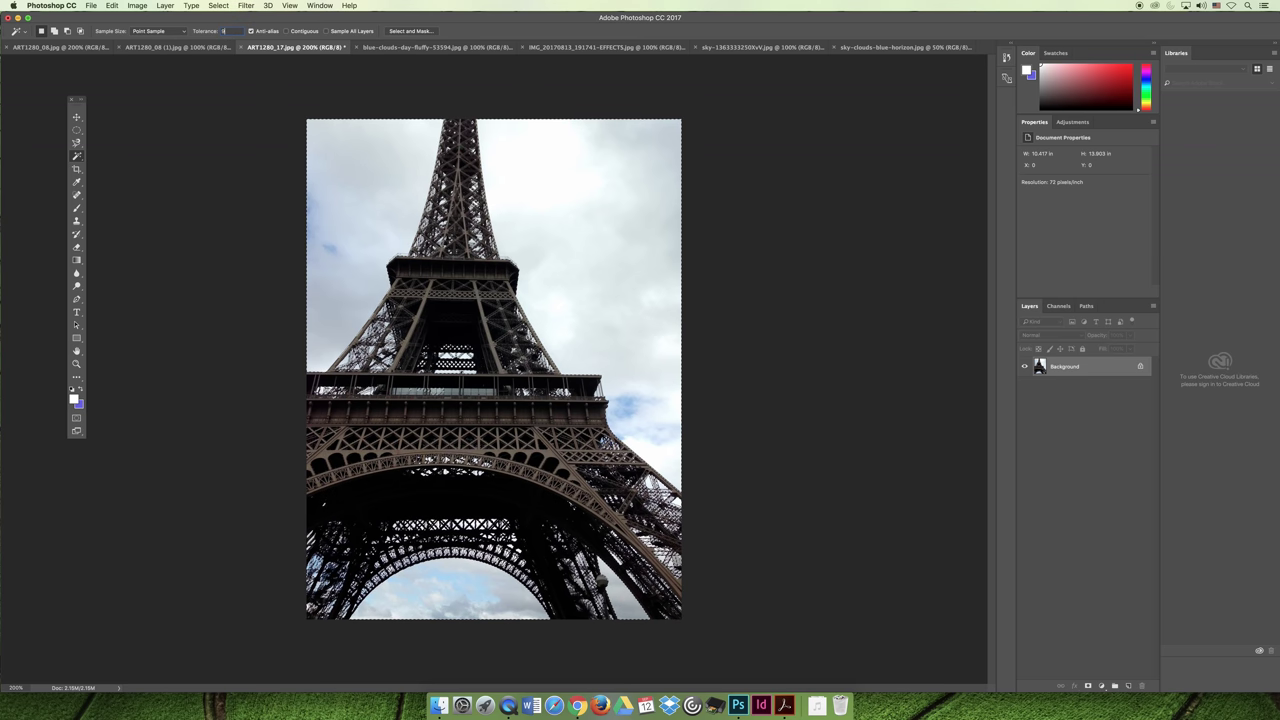
{"action": "type", "text": "0"}
{"action": "left_click", "coordinate": [599, 253]}
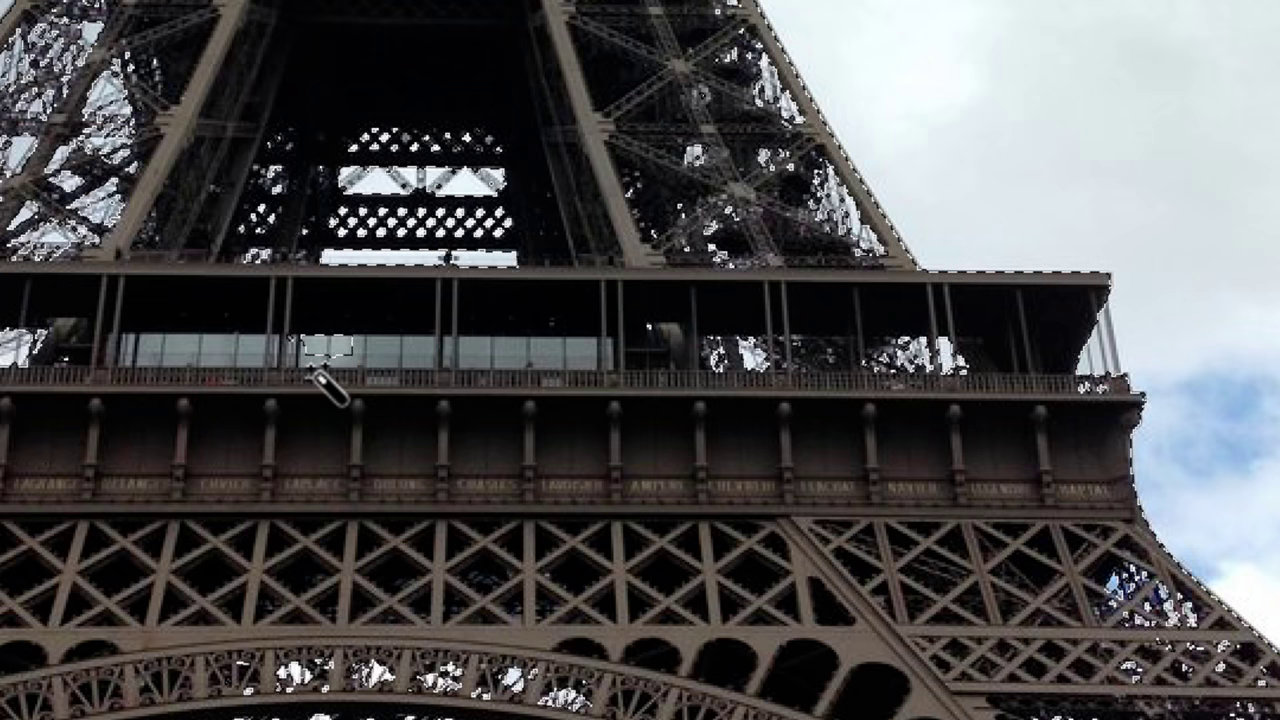
Step: Test the new sky selection by filling it with the background color, and undo that fill
{"action": "key", "text": "i"}
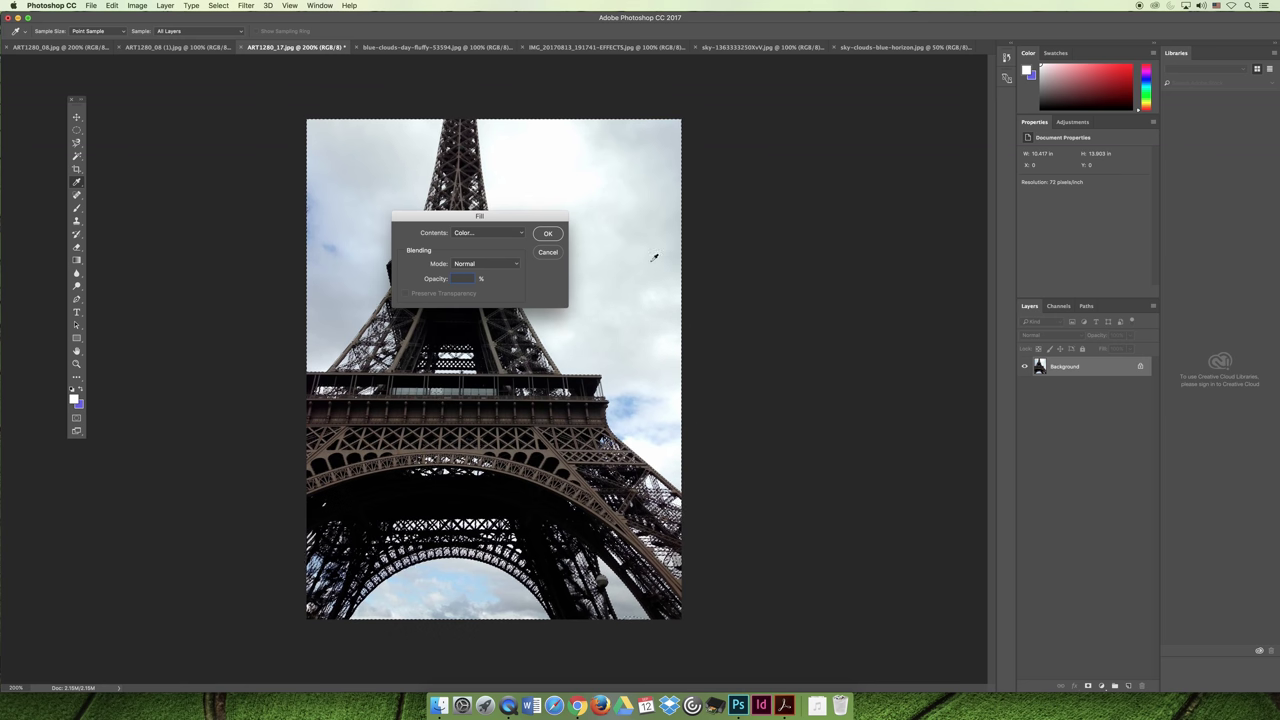
{"action": "left_click", "coordinate": [551, 258]}
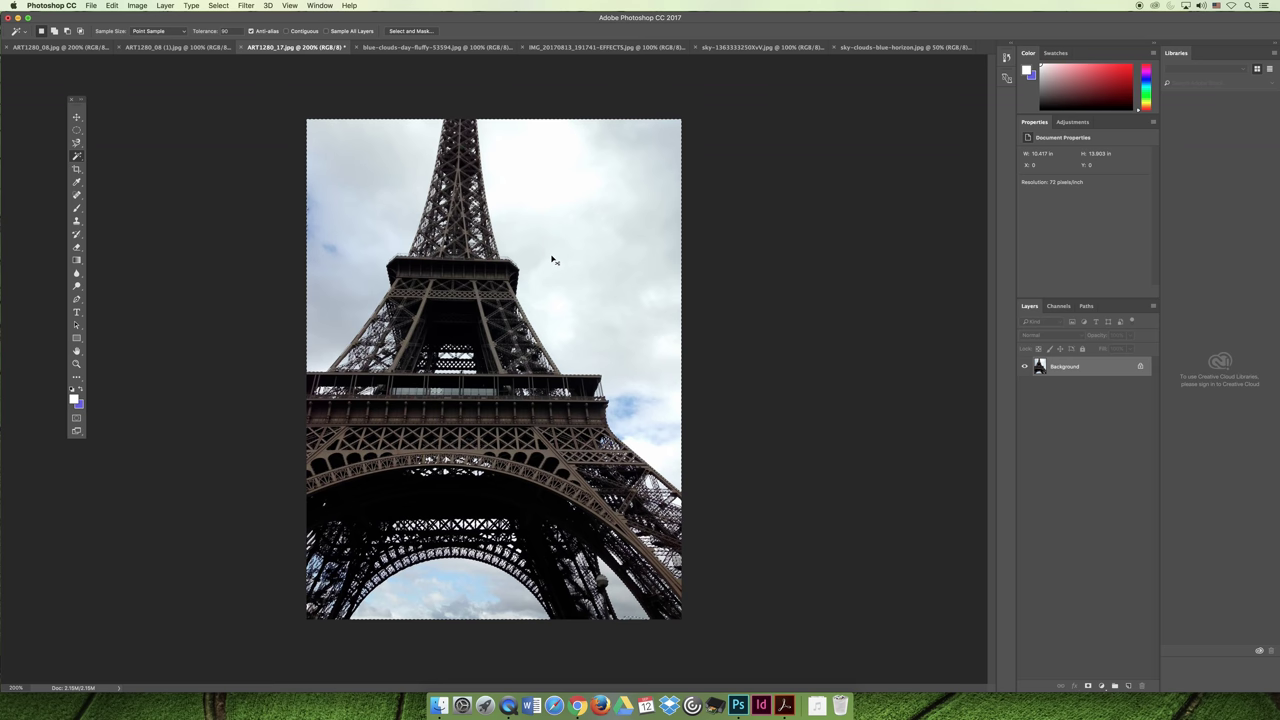
{"action": "key", "text": "super+BackSpace"}
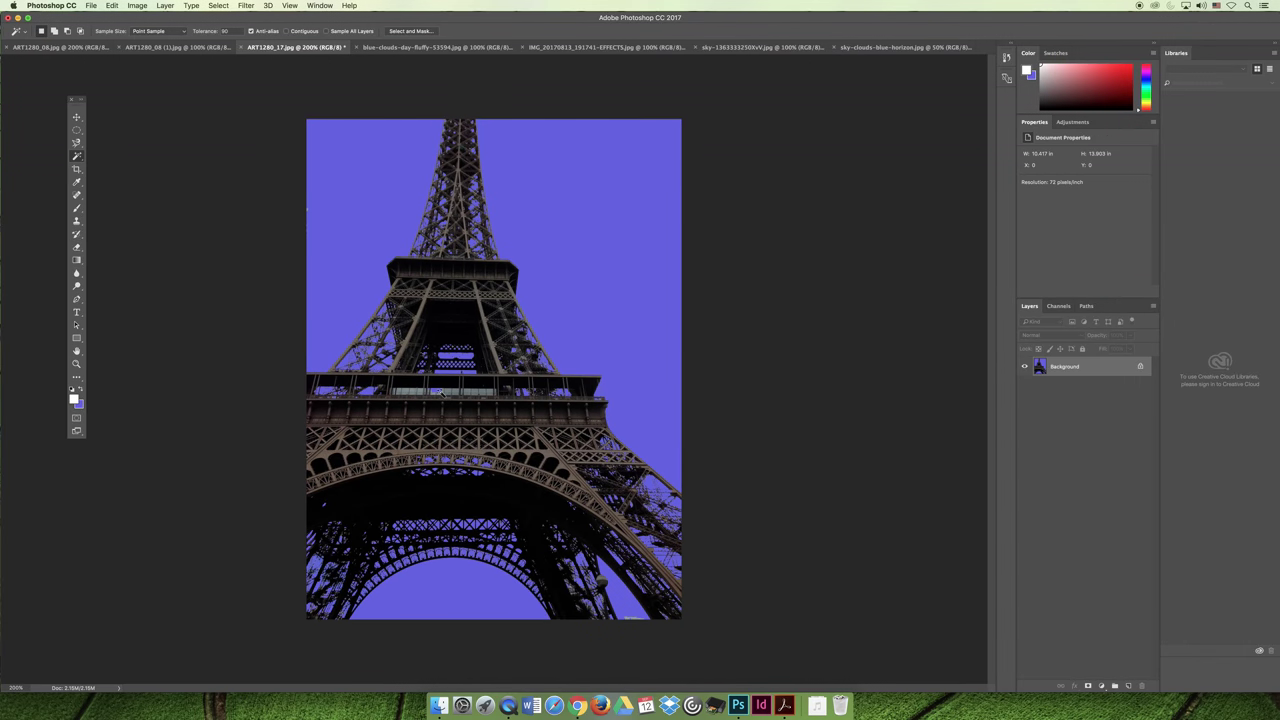
{"action": "key", "text": "super+z"}
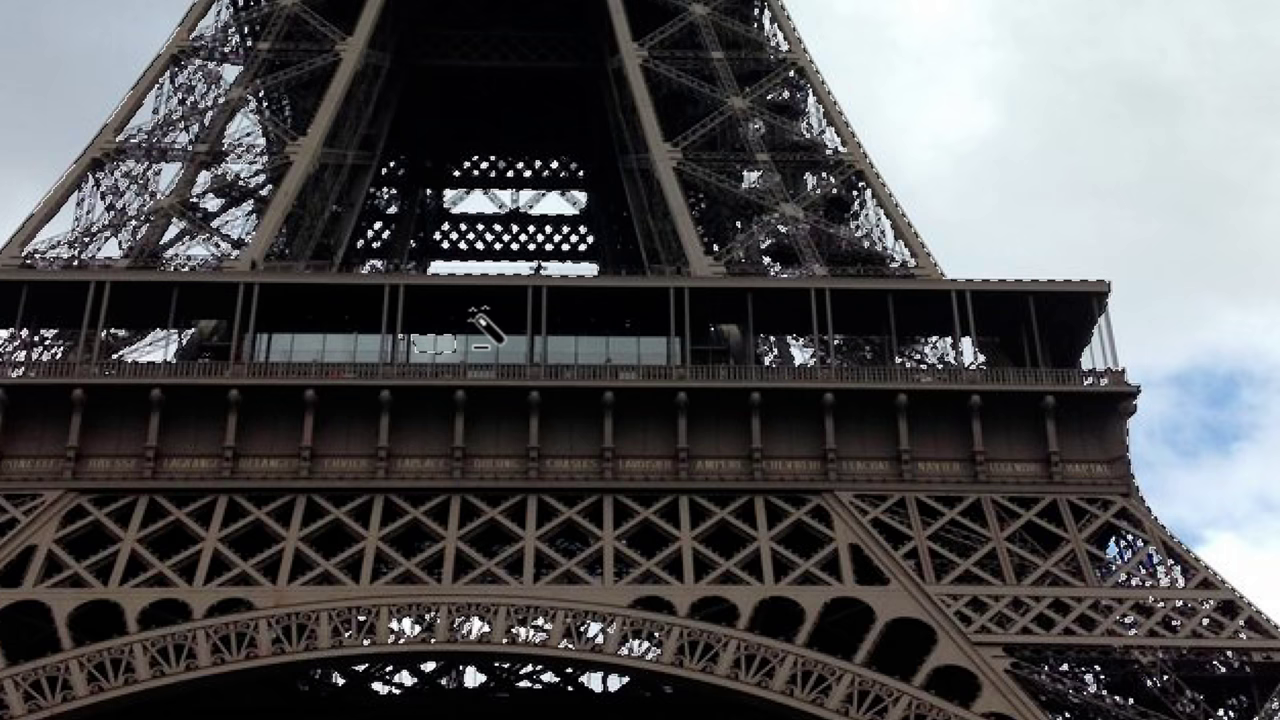
Step: Try to subtract the glass windows on the tower's platform from the sky selection with the Magic Wand
{"action": "left_click", "coordinate": [463, 361]}
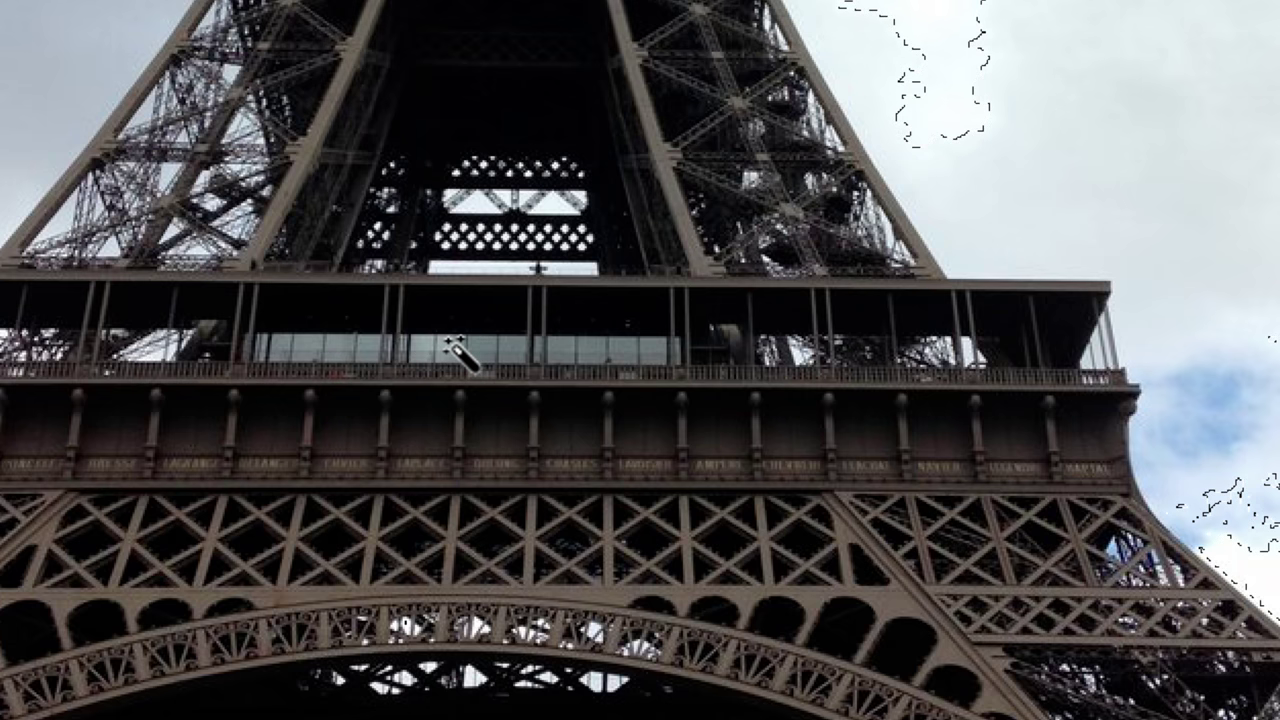
{"action": "scroll", "coordinate": [522, 339], "scroll_direction": "down", "scroll_amount": 3}
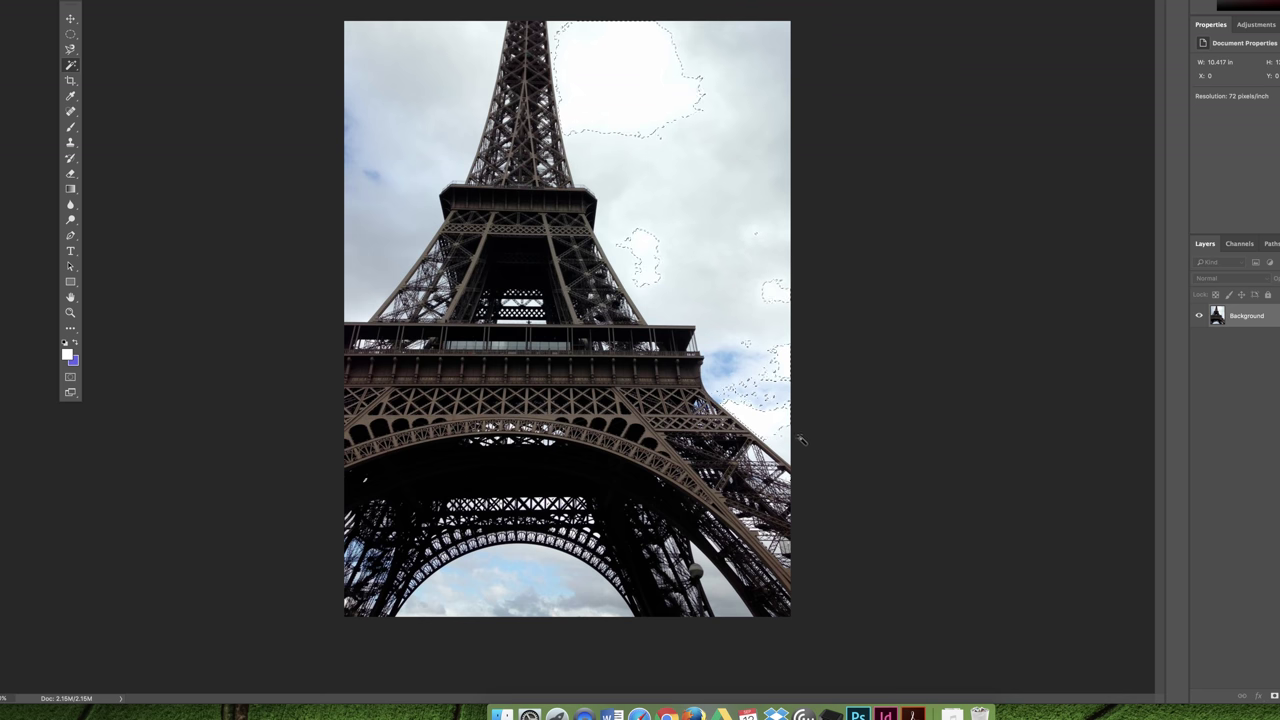
{"action": "key", "text": "super+a"}
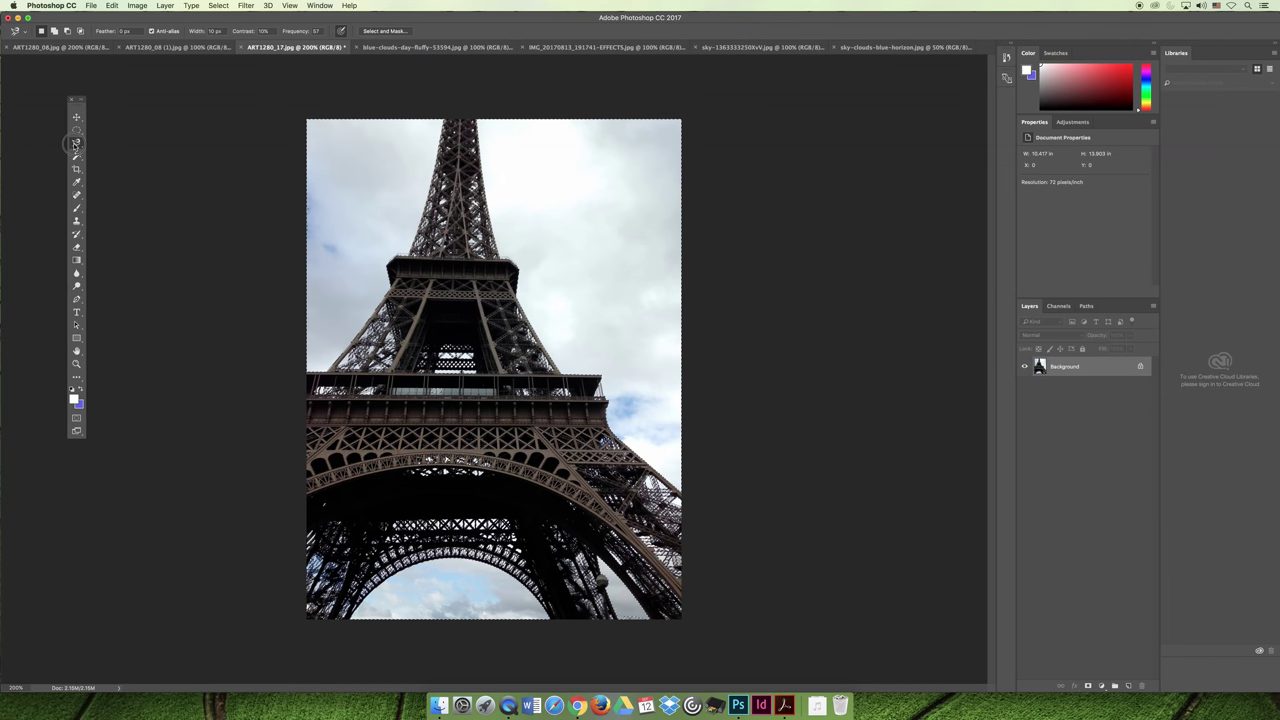
Step: Subtract the glass windows on the tower's platform from the sky selection with the Lasso tool
{"action": "left_click", "coordinate": [76, 144]}
{"action": "left_click", "coordinate": [117, 142]}
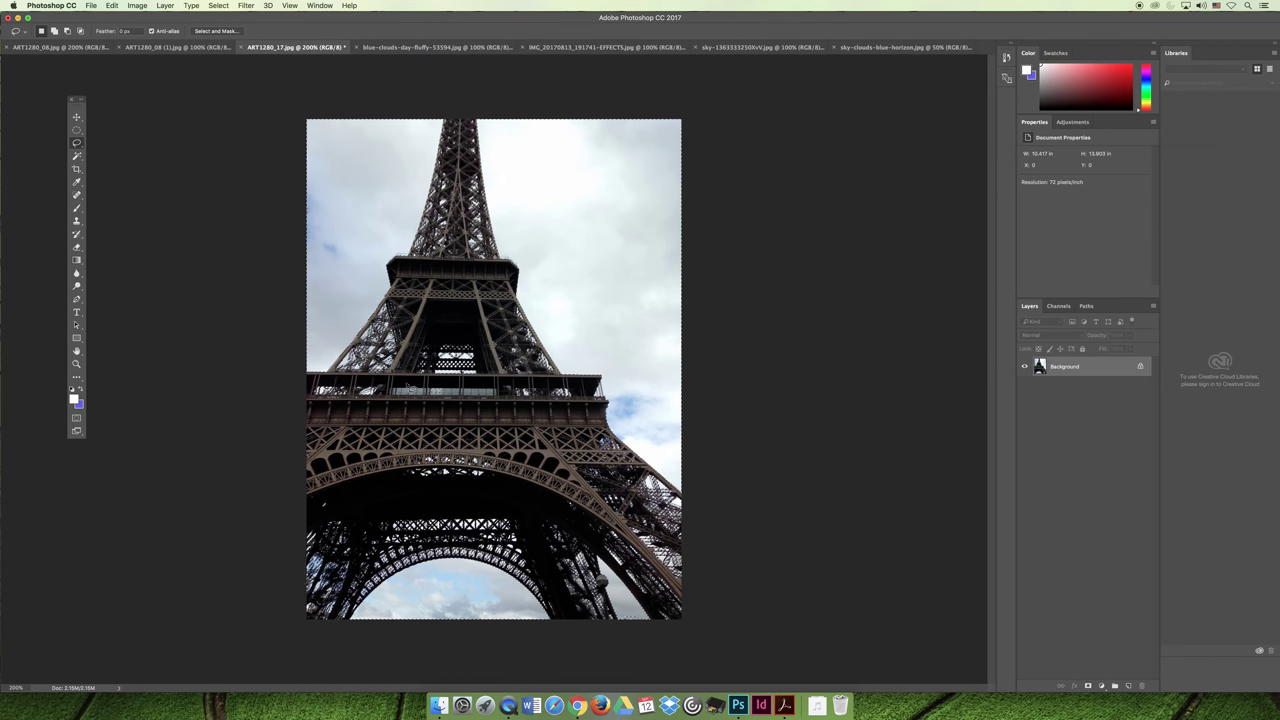
{"action": "key", "text": "super+equal"}
{"action": "key", "text": "super+equal"}
{"action": "key", "text": "super+equal"}
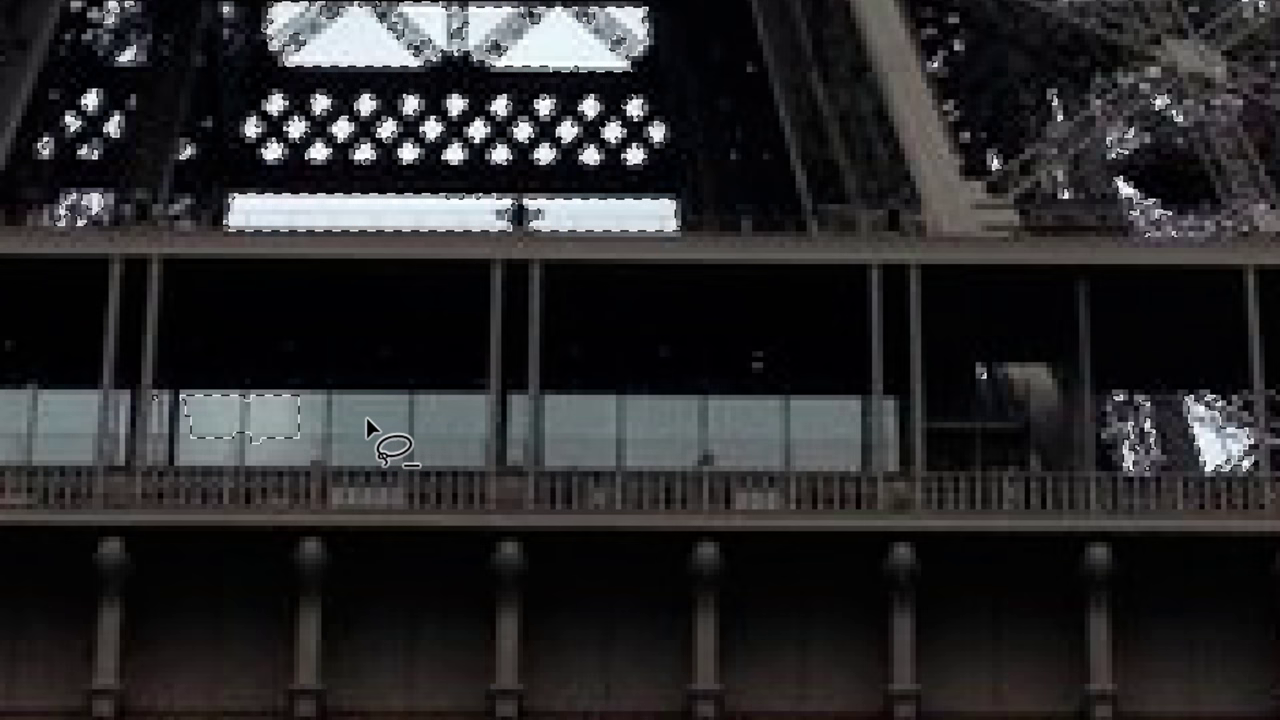
{"action": "mouse_move", "coordinate": [356, 420]}
{"action": "left_mouse_down"}
{"action": "mouse_move", "coordinate": [321, 370]}
{"action": "mouse_move", "coordinate": [254, 350]}
{"action": "mouse_move", "coordinate": [173, 345]}
{"action": "mouse_move", "coordinate": [141, 370]}
{"action": "mouse_move", "coordinate": [132, 425]}
{"action": "mouse_move", "coordinate": [190, 471]}
{"action": "mouse_move", "coordinate": [287, 474]}
{"action": "mouse_move", "coordinate": [353, 415]}
{"action": "left_mouse_up"}
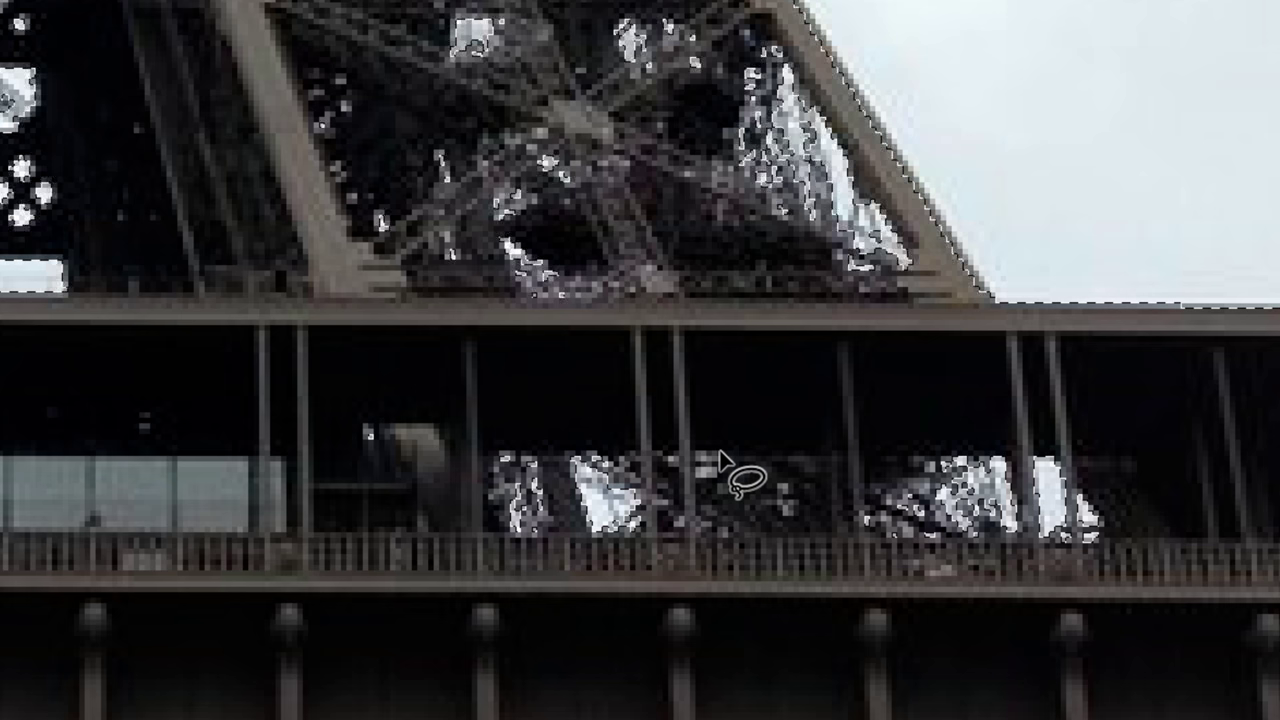
Step: Fill the refined sky selection with the purple background color
{"action": "key", "text": "v"}
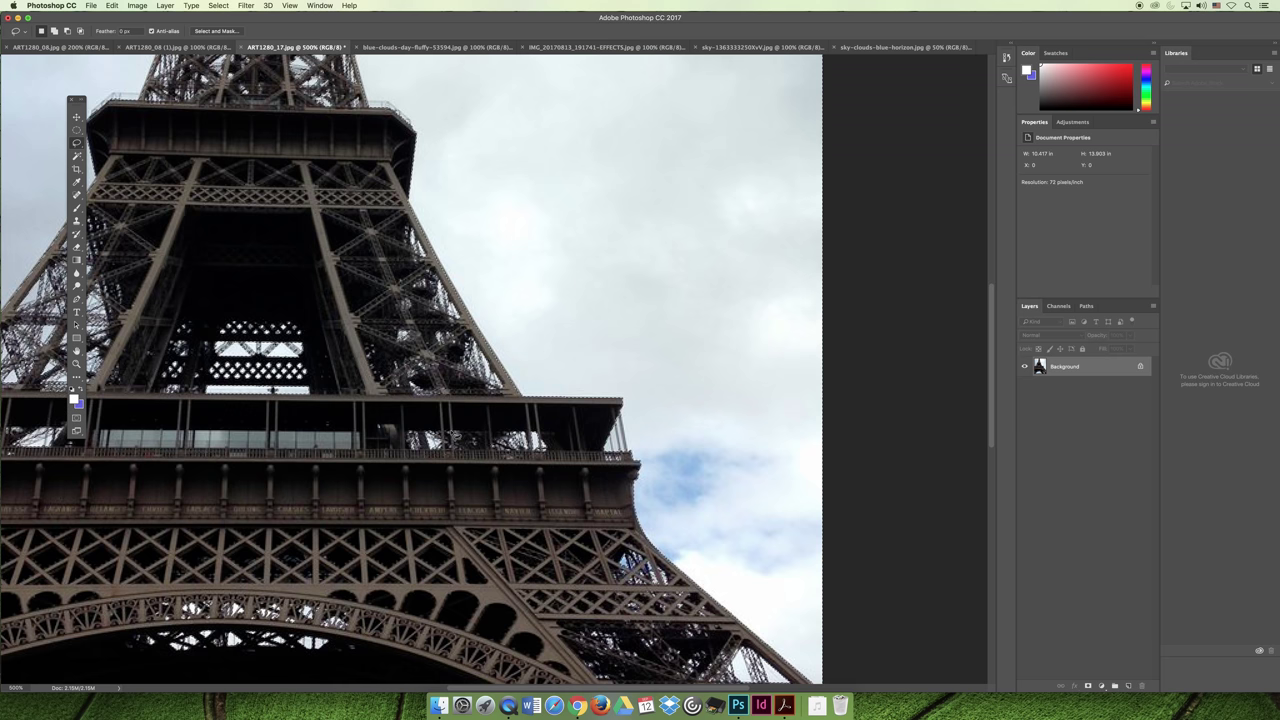
{"action": "scroll", "coordinate": [455, 435], "scroll_direction": "down", "scroll_amount": 3}
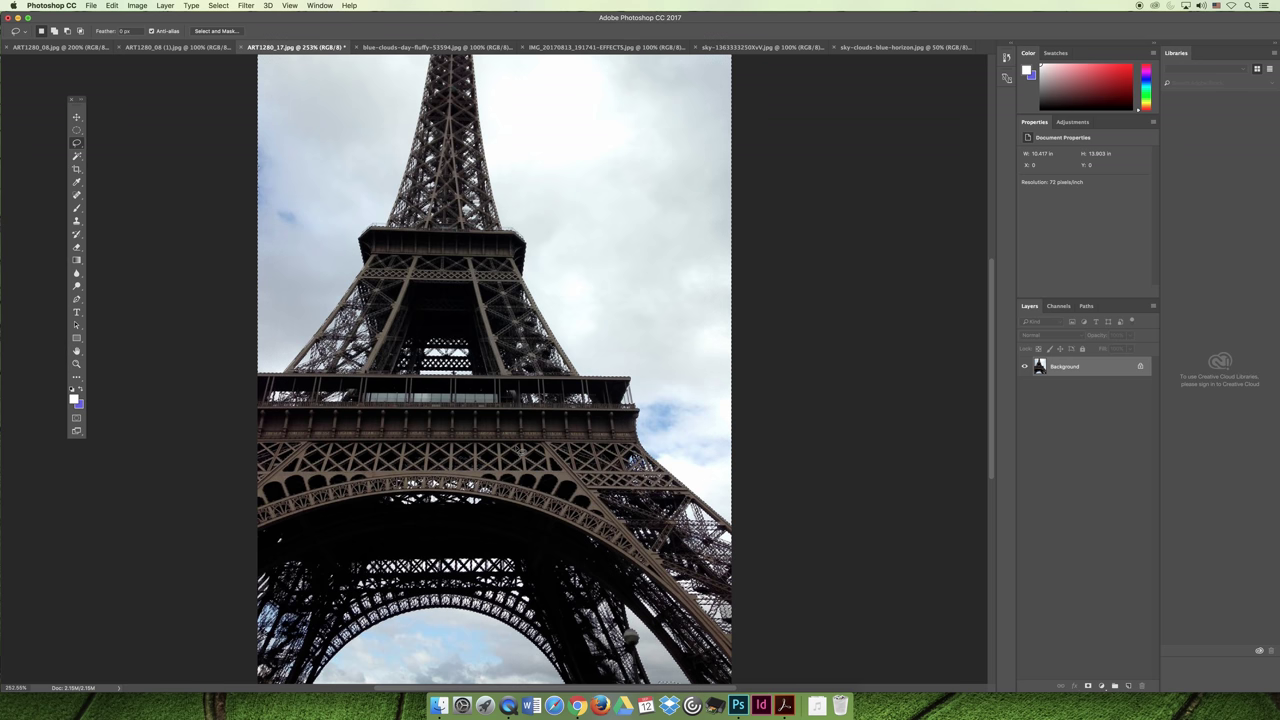
{"action": "key", "text": "super+BackSpace"}
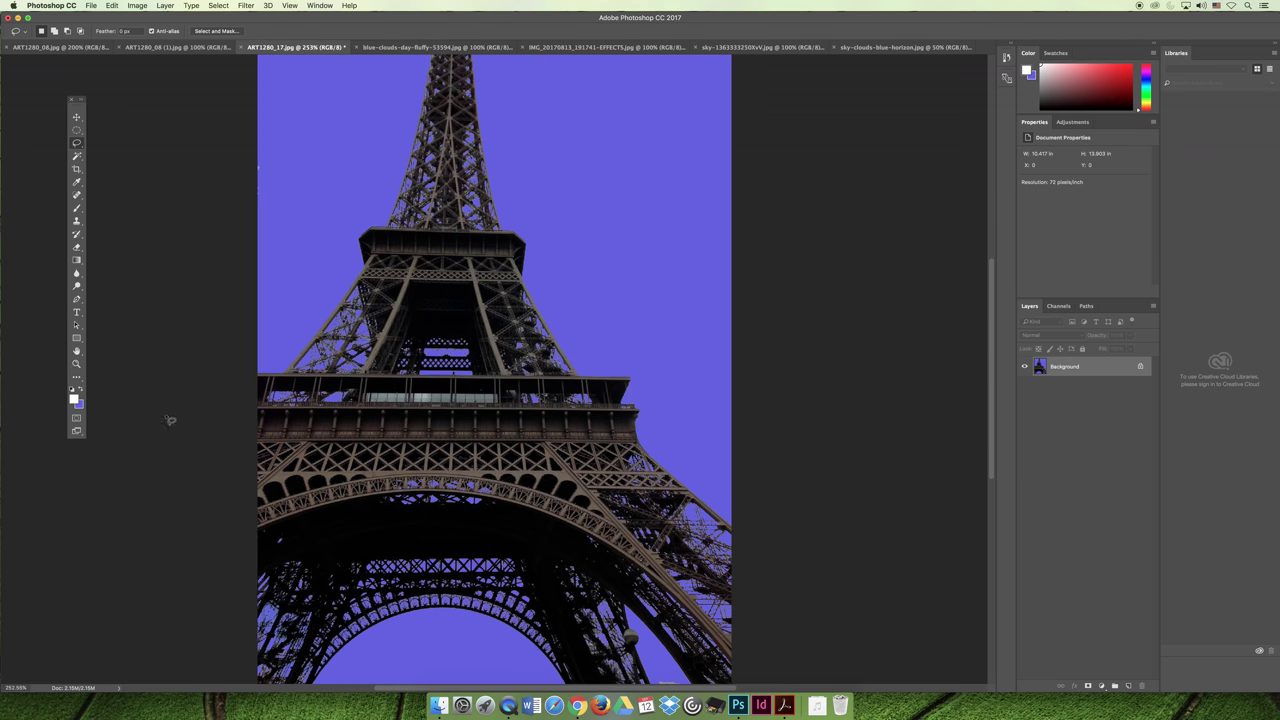